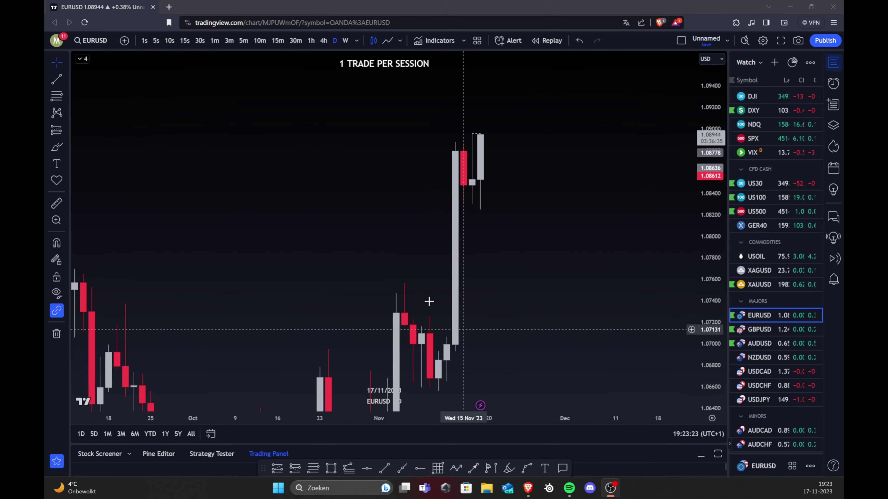
Step: Draw a horizontal trend line at the 15 Nov candle's high, about 1.0888, extending to 16 Nov
left_click(53, 82)
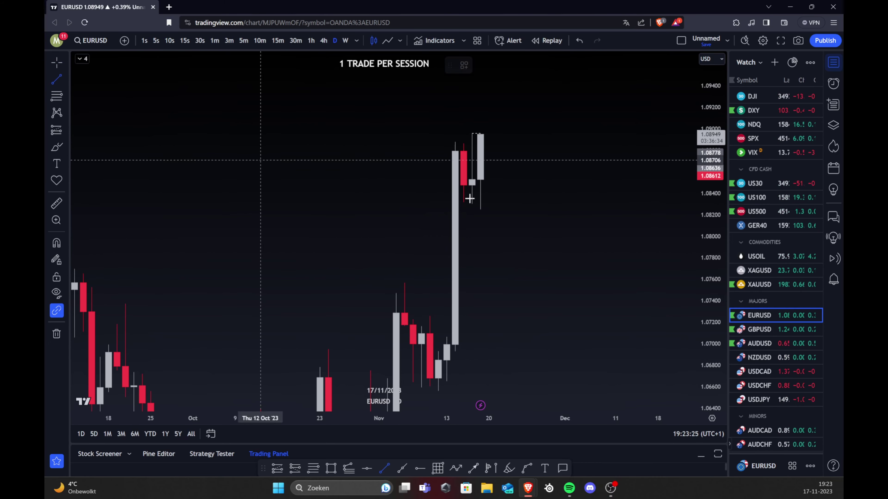
left_click(463, 142)
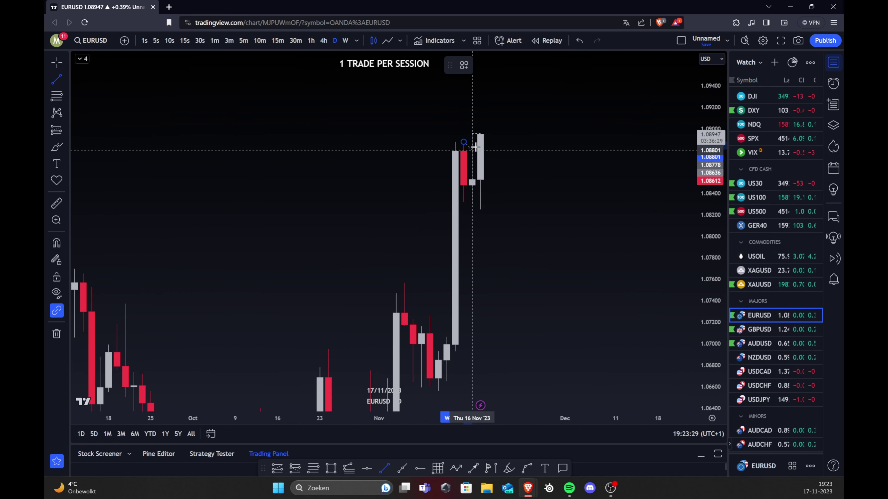
left_click(471, 147)
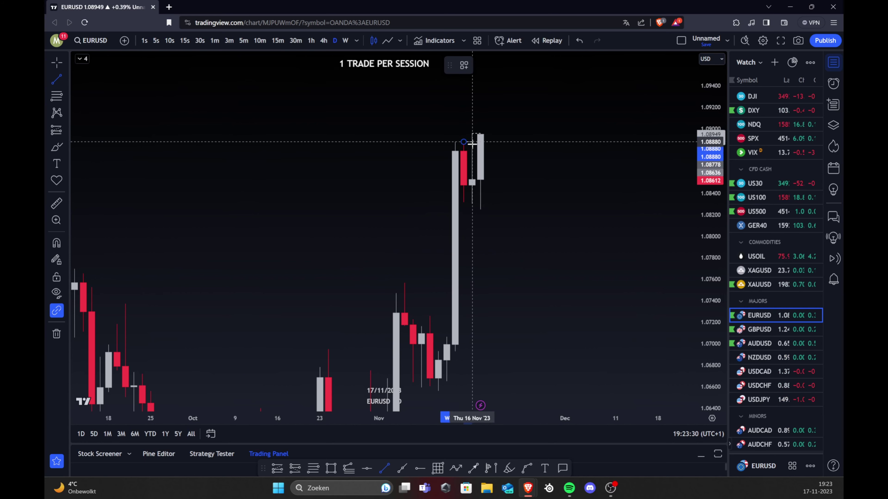
Step: Draw a horizontal trend line at the 15 Nov candle's low, extending to 16 Nov
left_click(58, 76)
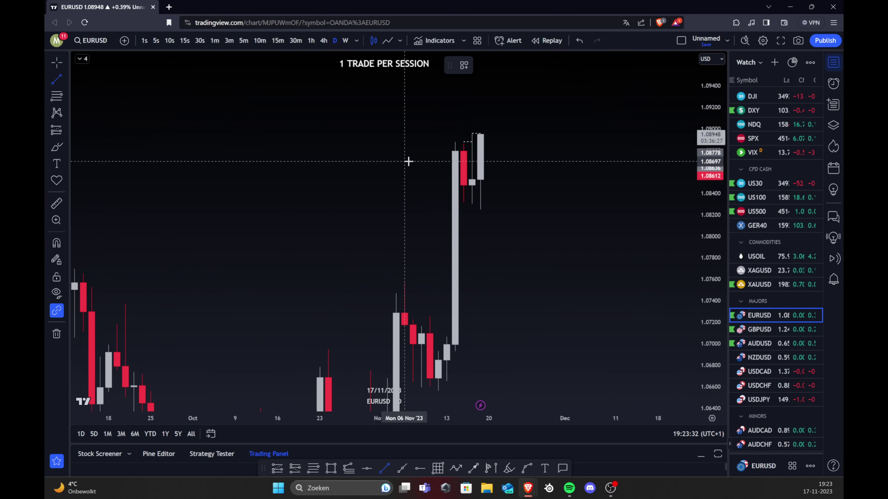
left_click(463, 203)
left_click(471, 202)
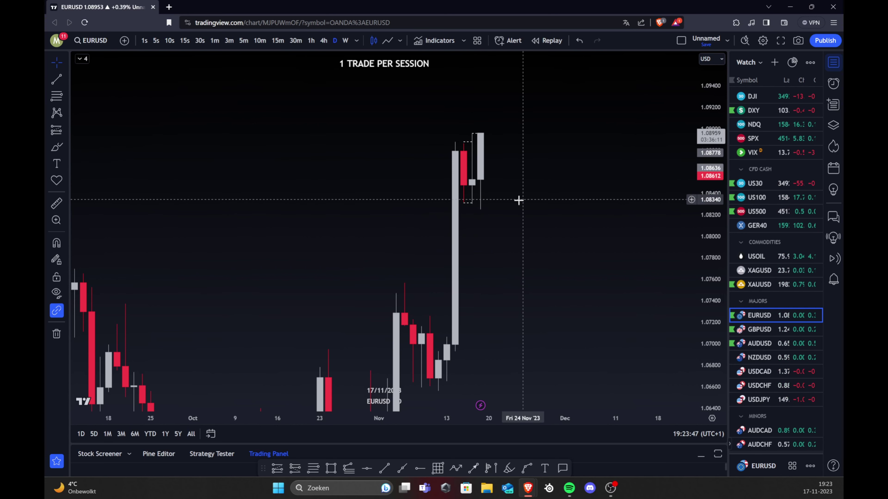
Step: Extend the dashed level at the 16 Nov high horizontally to 20 Nov, past the latest daily candle
scroll(566, 200, "up", 1)
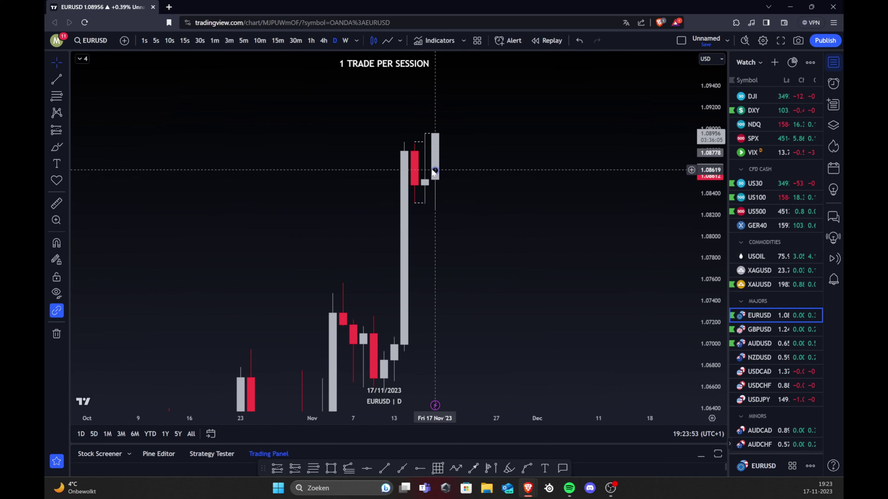
left_click(435, 135, "shift")
left_click(451, 137)
left_click(451, 136)
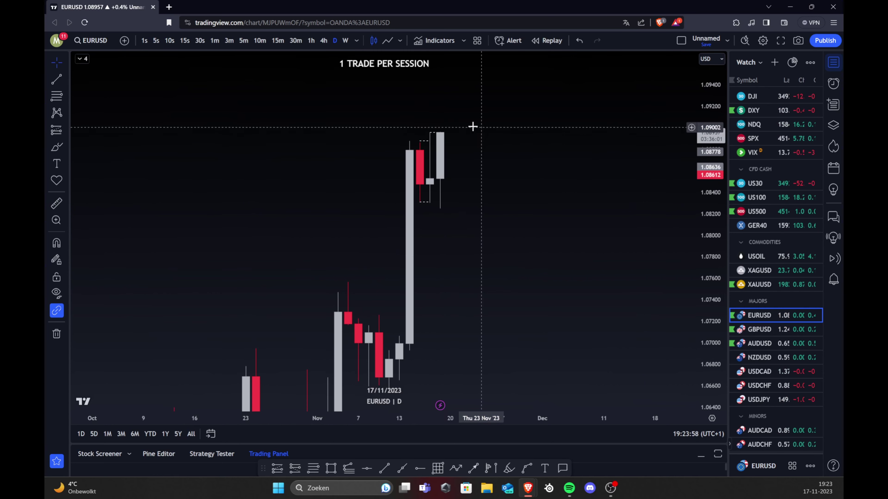
left_click(441, 133, "shift")
left_click(461, 127)
left_click(456, 128)
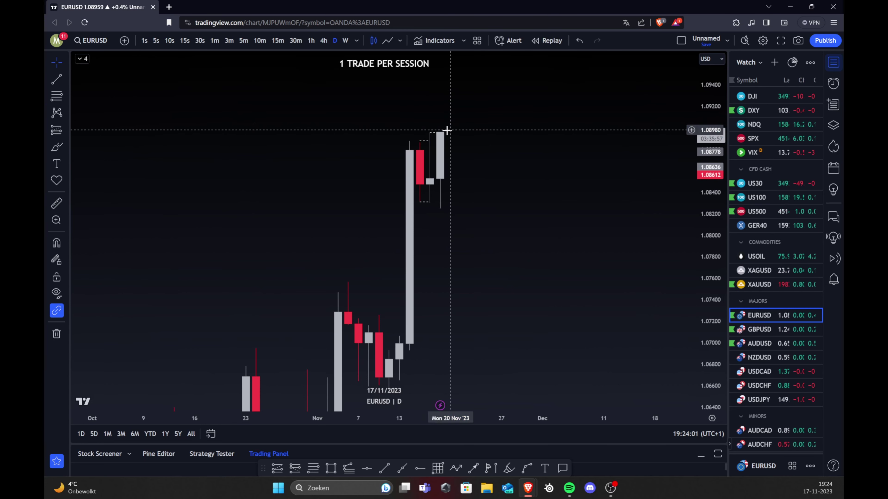
left_click_drag(441, 133, 453, 133)
left_click(463, 137)
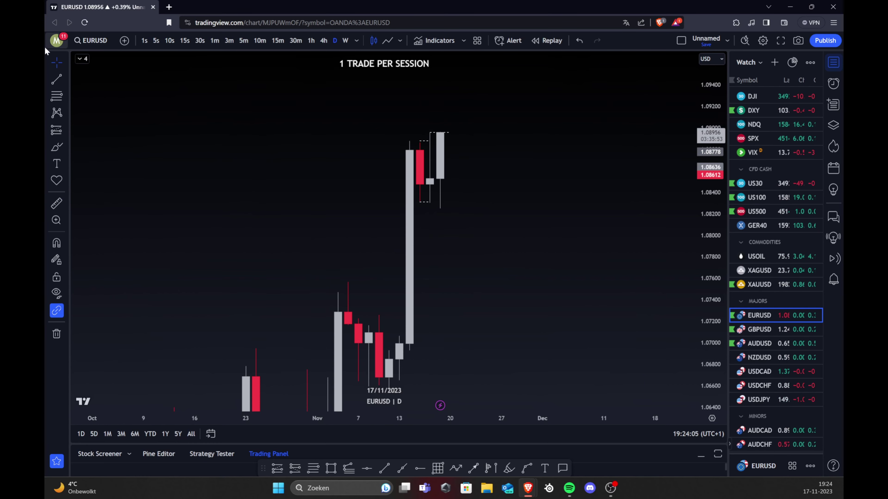
Step: Draw a horizontal trend line at 1.08305 from the 16 Nov low to 20 Nov
left_click(61, 77)
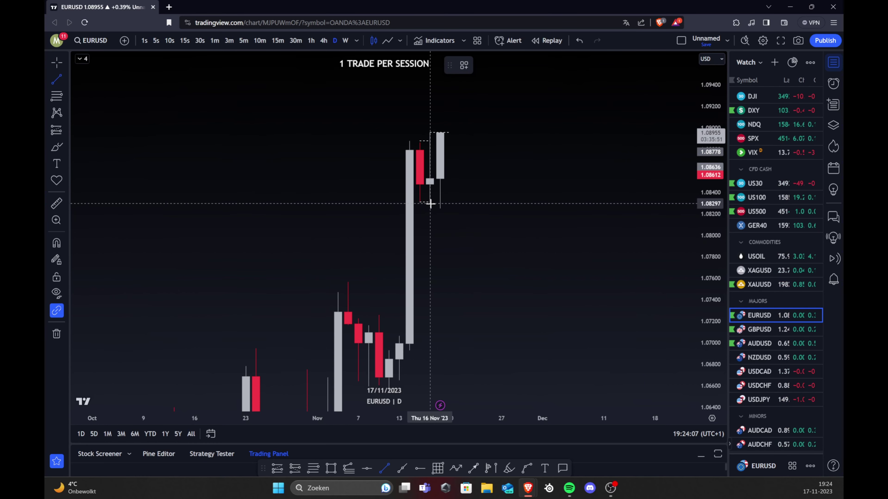
left_click(450, 203)
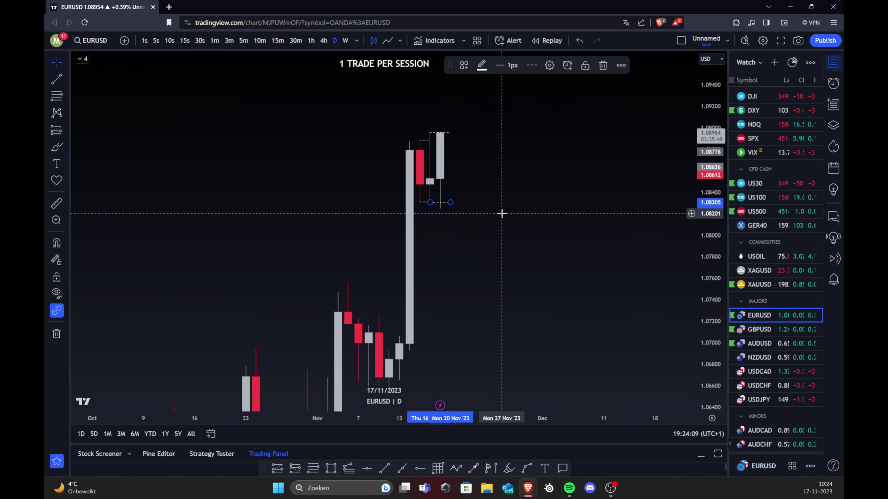
left_click(502, 213)
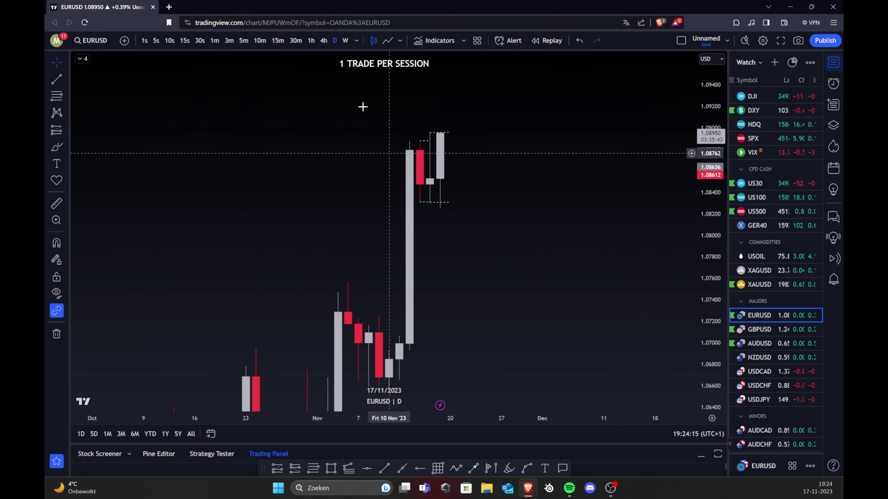
Step: Switch the chart to the 1-minute timeframe and stretch the price scale around the two dashed daily levels
left_click(215, 41)
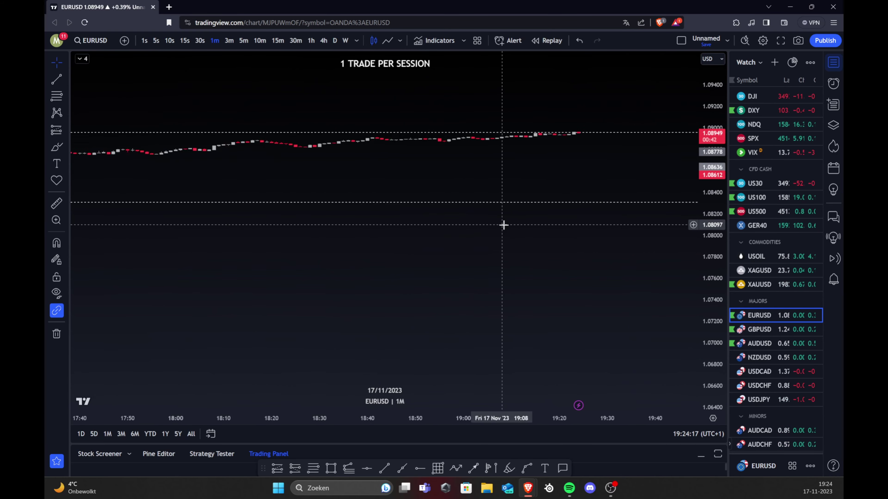
scroll(516, 260, "down", 8)
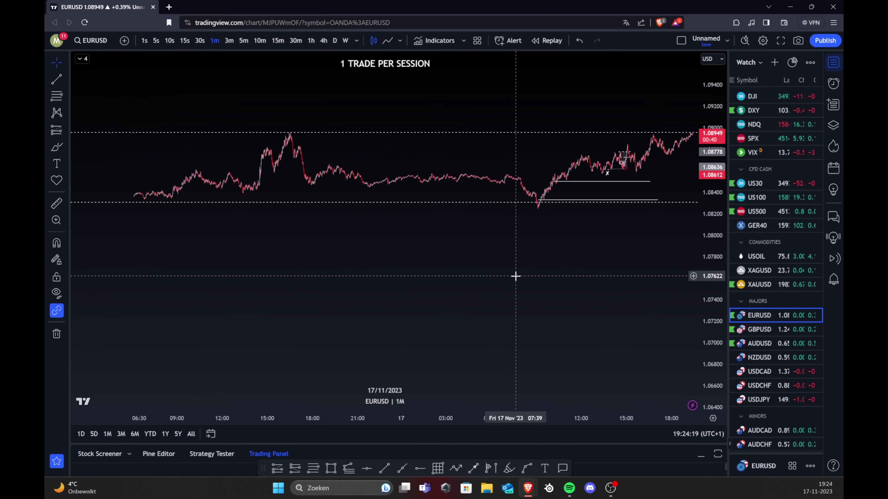
left_click_drag(587, 303, 584, 305)
left_click_drag(704, 306, 683, 11)
scroll(631, 210, "up", 3)
left_click_drag(647, 245, 640, 255)
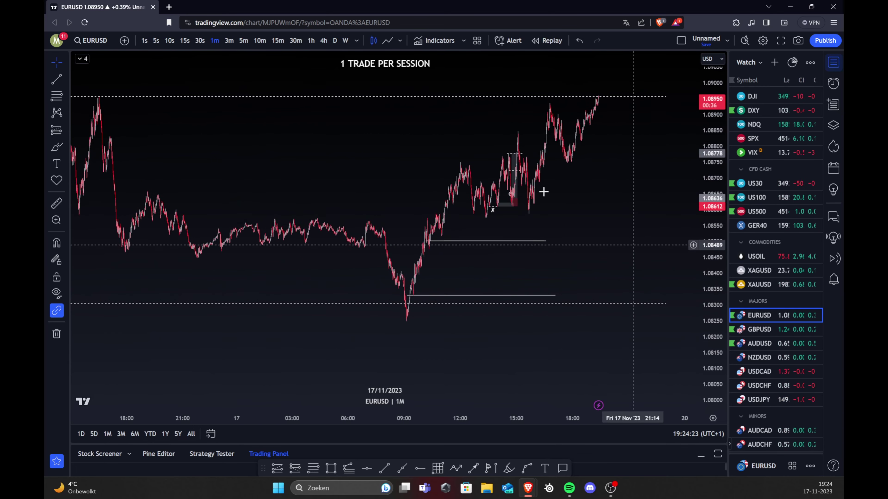
Step: Examine the 17 Nov price action between the daily levels and the long position's target, stop and risk/reward ratio
scroll(518, 193, "up", 5)
scroll(446, 223, "up", 5)
left_click_drag(325, 215, 431, 256)
scroll(433, 252, "down", 4)
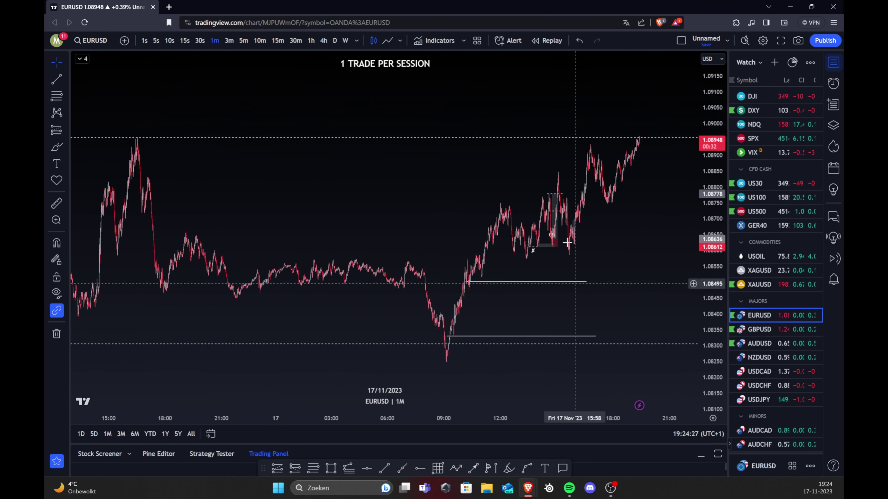
left_click(546, 246)
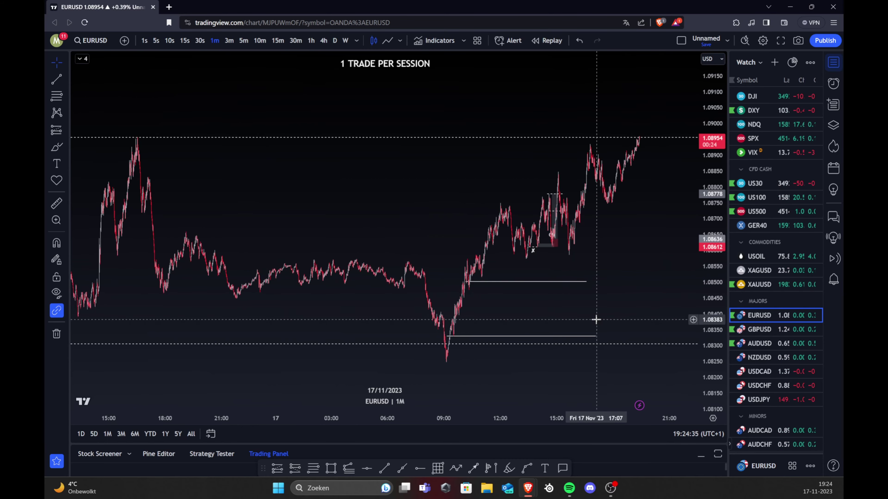
scroll(547, 334, "up", 3)
scroll(547, 334, "up", 4)
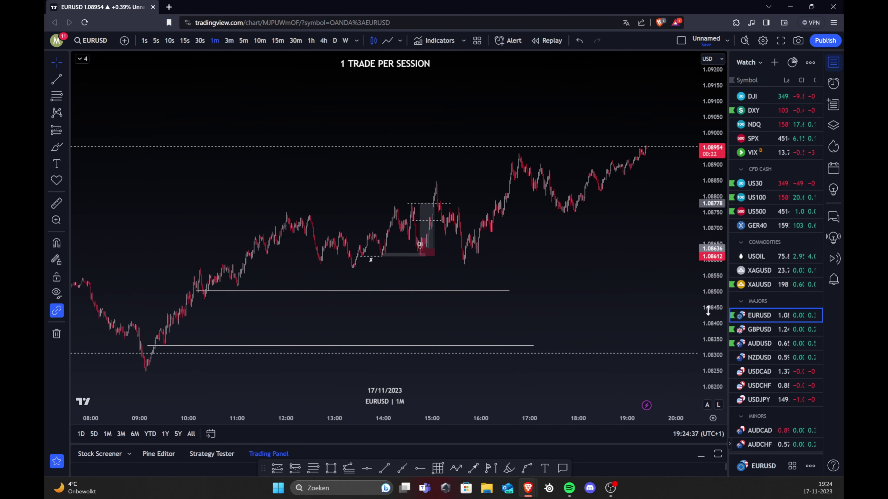
scroll(534, 262, "up", 9)
left_click_drag(429, 283, 838, 274)
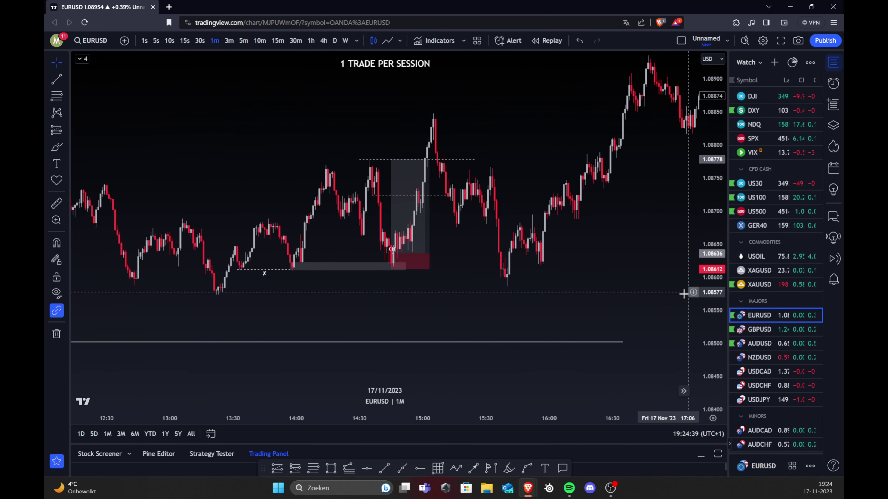
scroll(669, 299, "down", 4)
mouse_move(513, 199)
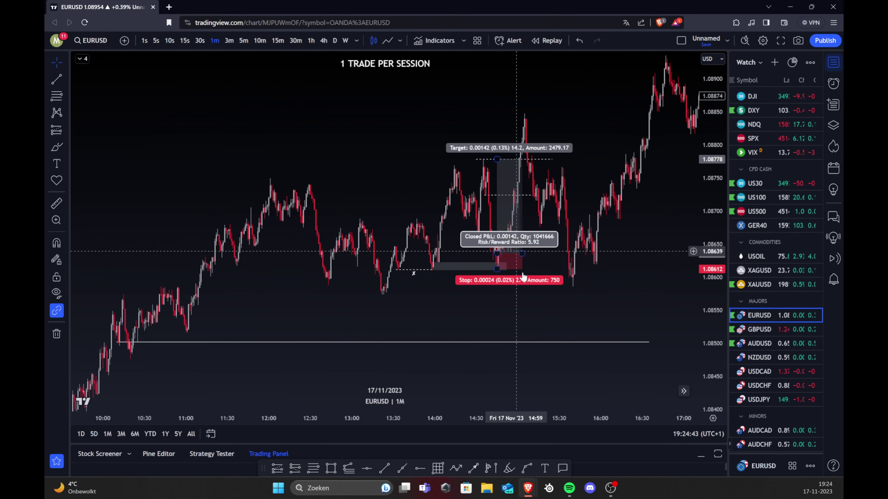
scroll(548, 314, "down", 2)
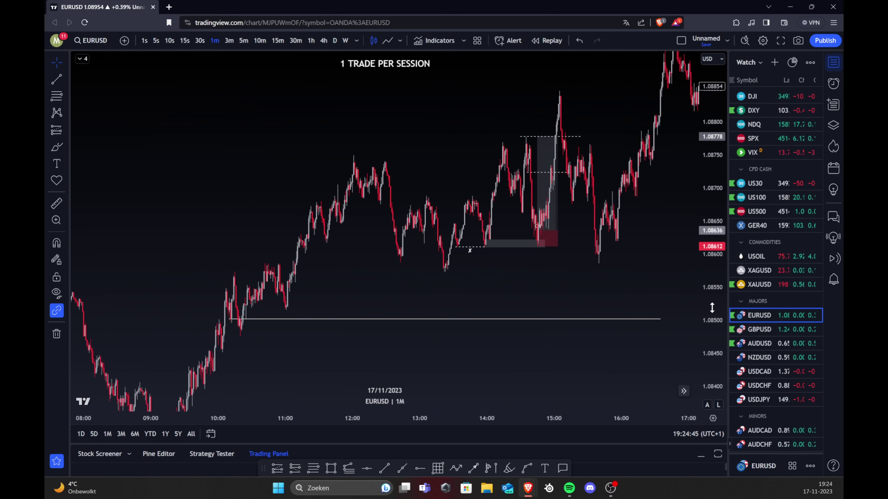
Step: Examine the swing highs and lows from about 10:00 to 16:30 on 17 Nov surrounding the long position
left_click_drag(711, 296, 710, 242)
scroll(579, 282, "up", 2)
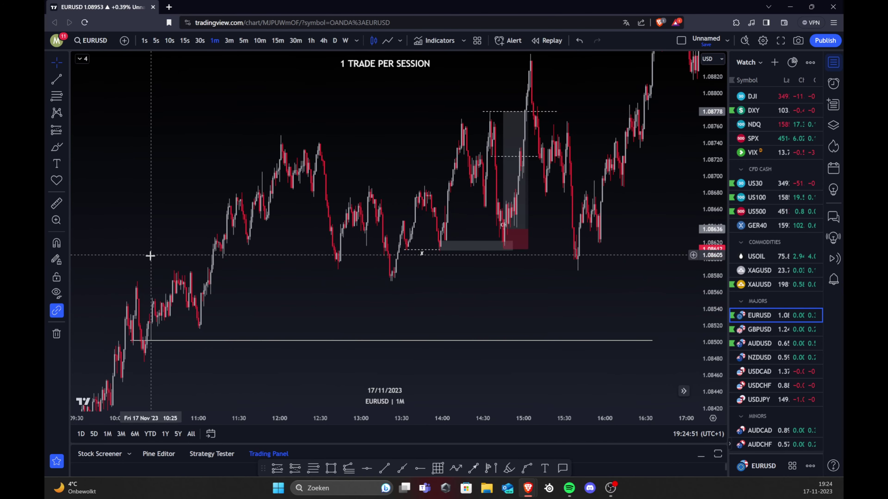
left_click_drag(183, 279, 387, 91)
left_click_drag(495, 125, 380, 351)
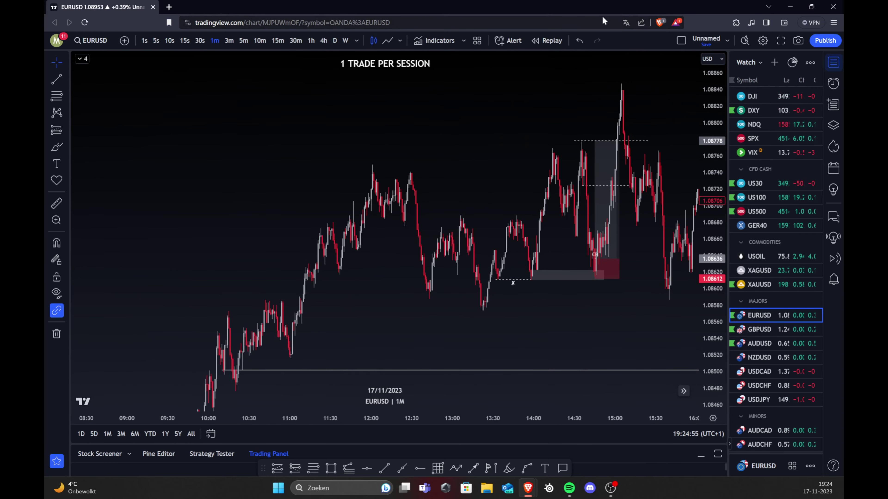
left_click_drag(475, 105, 457, 241)
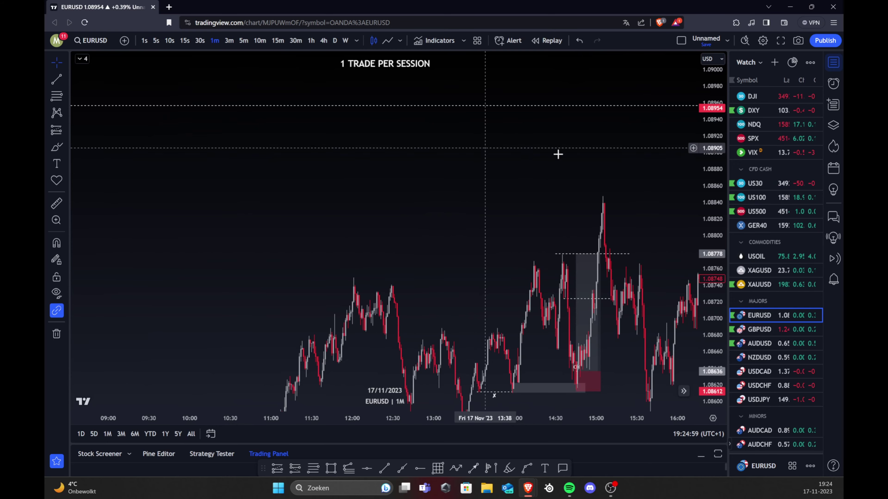
left_click_drag(551, 203, 512, 146)
scroll(632, 192, "up", 3)
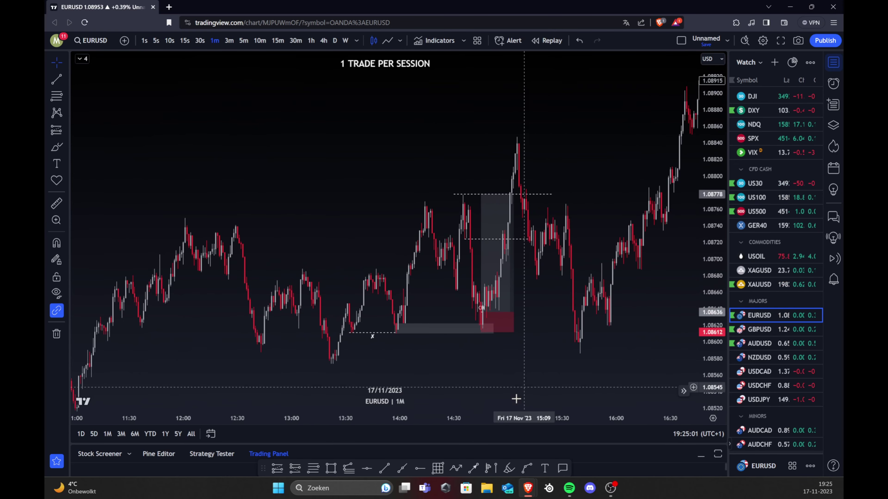
scroll(541, 332, "down", 3)
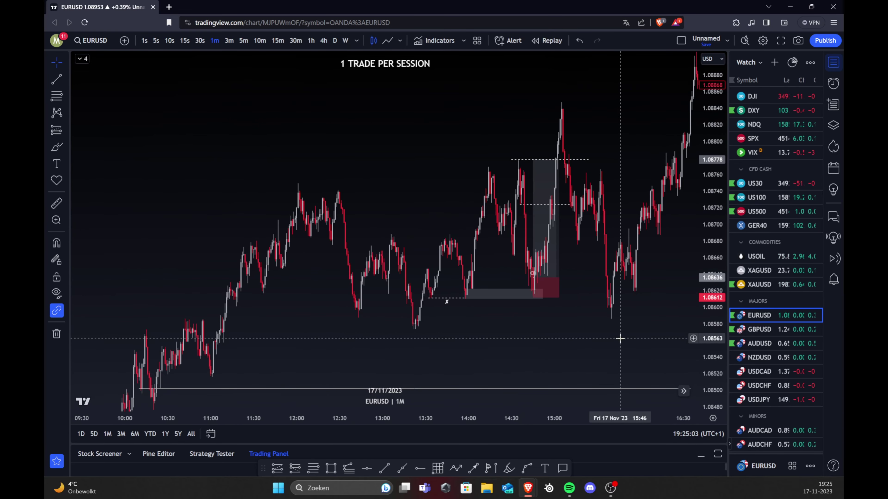
scroll(604, 346, "up", 2)
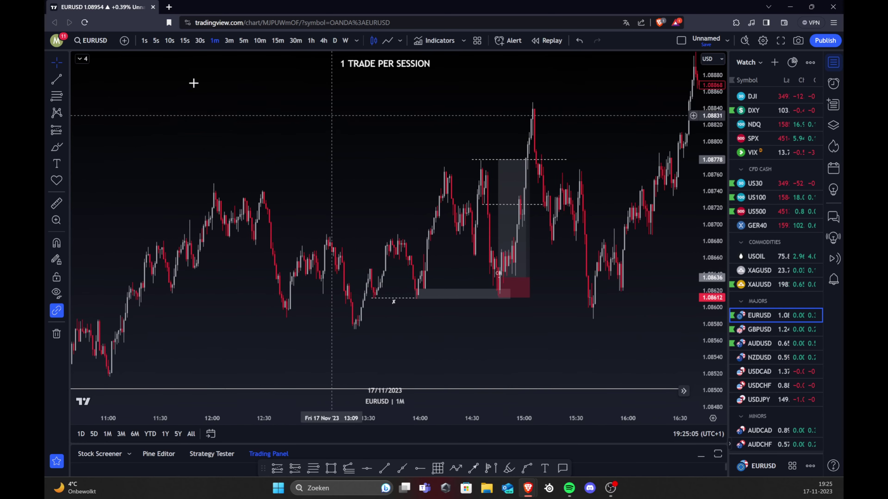
Step: Draw a horizontal line at 1.08749 from the swing high near 11:58 to the 14:10 breakout and apply the BoS template
left_click(56, 78)
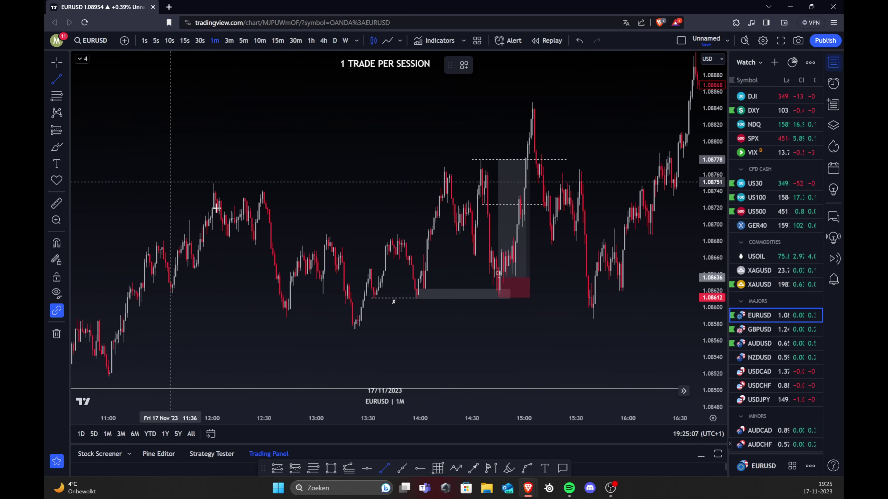
left_click(209, 184)
left_click(442, 183)
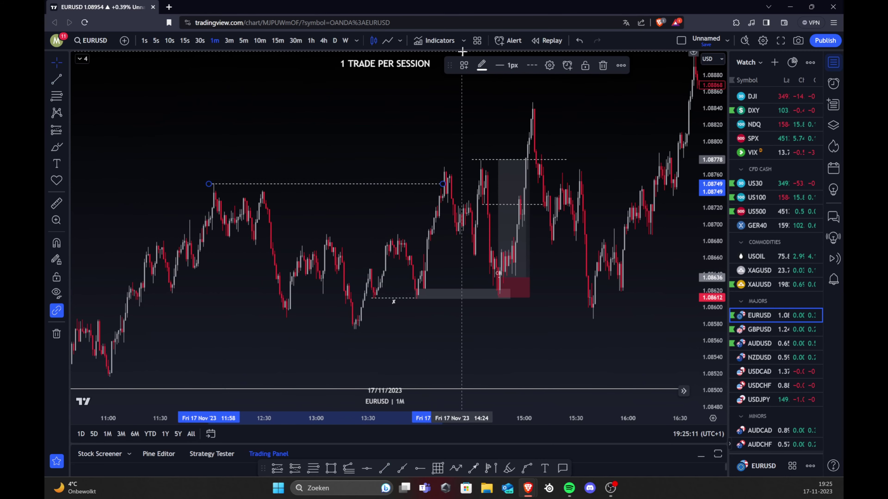
left_click(463, 65)
left_click(469, 196)
left_click(335, 125)
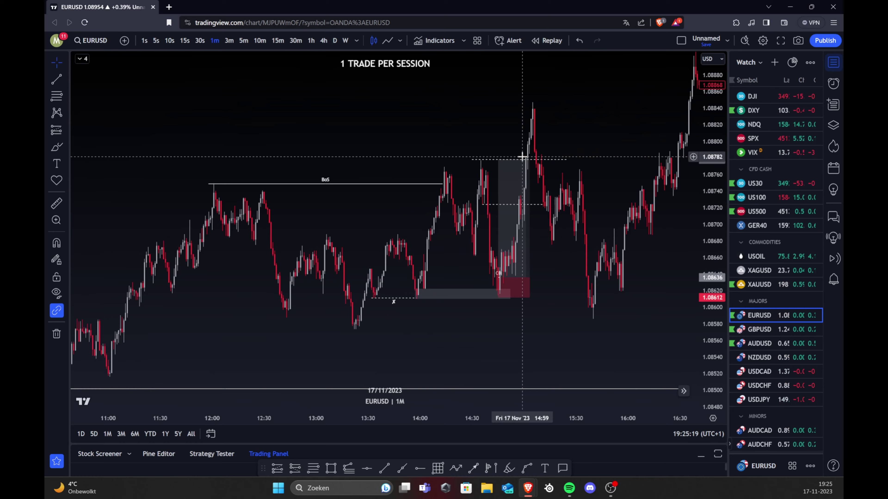
Step: Draw a short horizontal line at 1.08663 under the swing low, from about 14:26 to 14:35 on 17 Nov
scroll(611, 105, "up", 3)
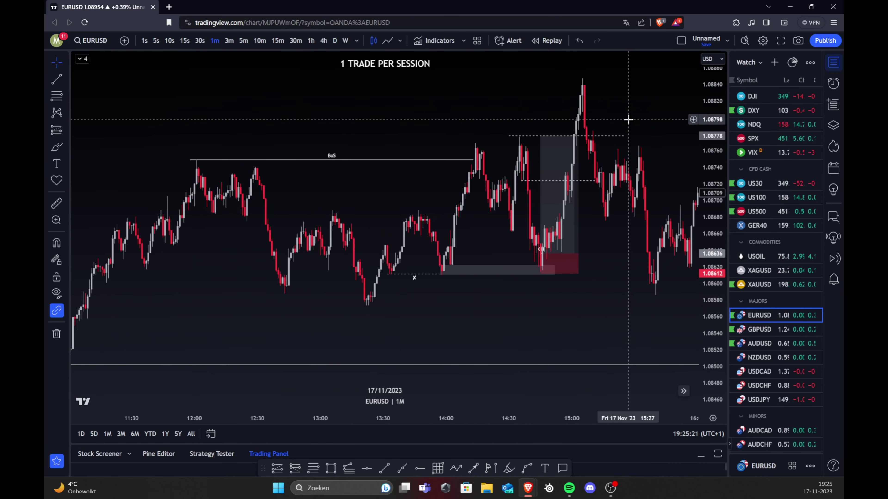
left_click_drag(567, 169, 533, 200)
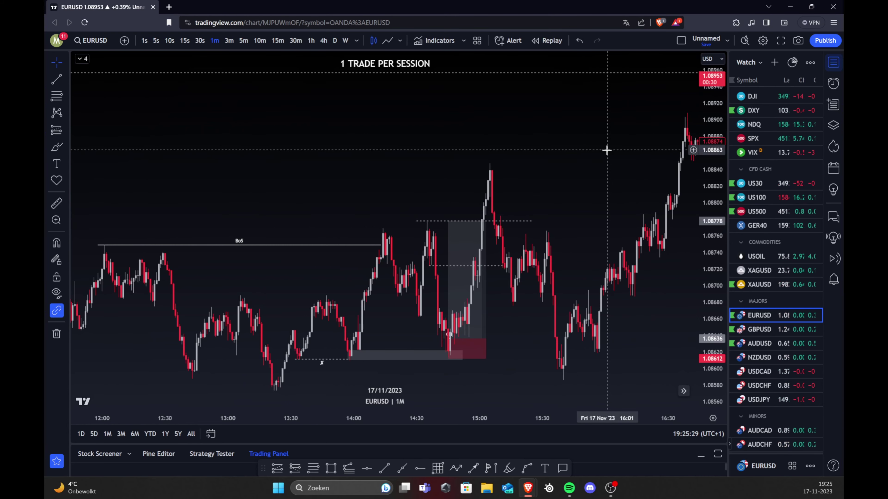
left_click_drag(613, 174, 631, 113)
scroll(567, 206, "up", 2)
left_click_drag(507, 267, 541, 254)
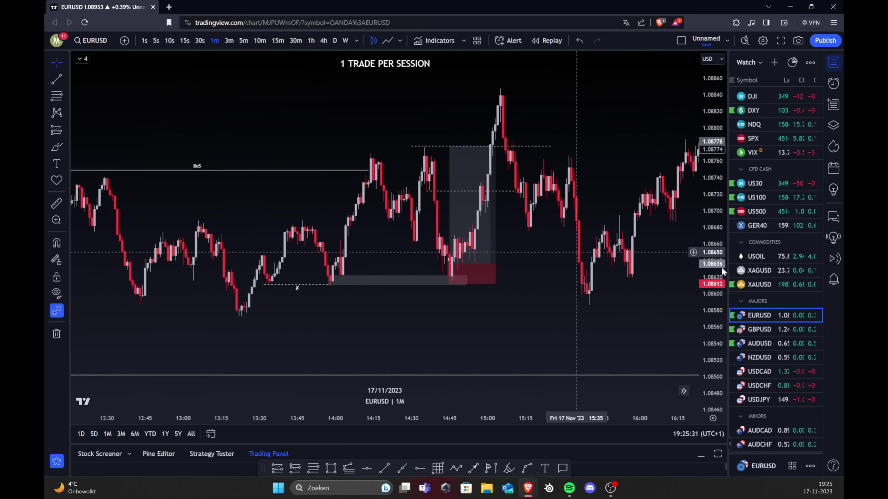
left_click_drag(713, 311, 712, 248)
scroll(585, 280, "up", 1)
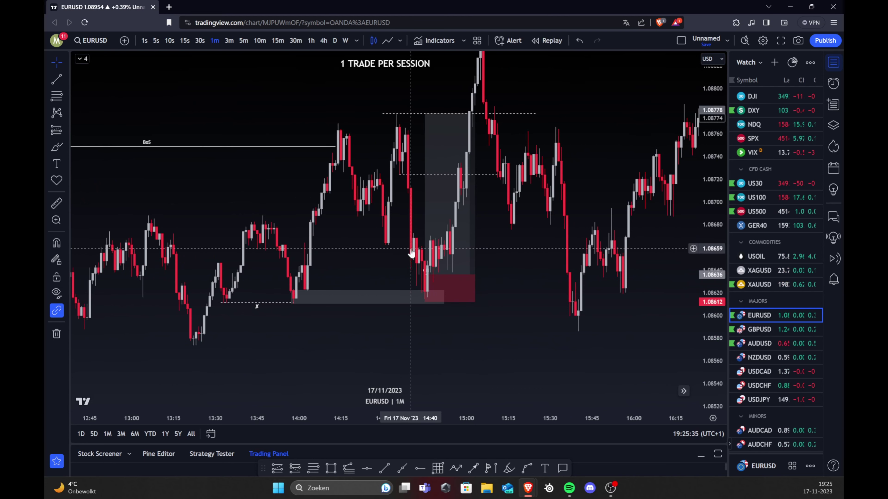
left_click(56, 82)
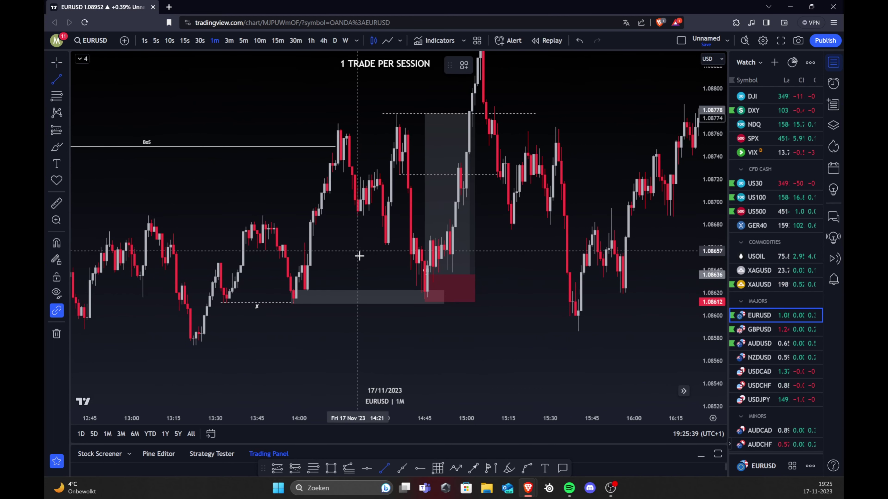
left_click(371, 244)
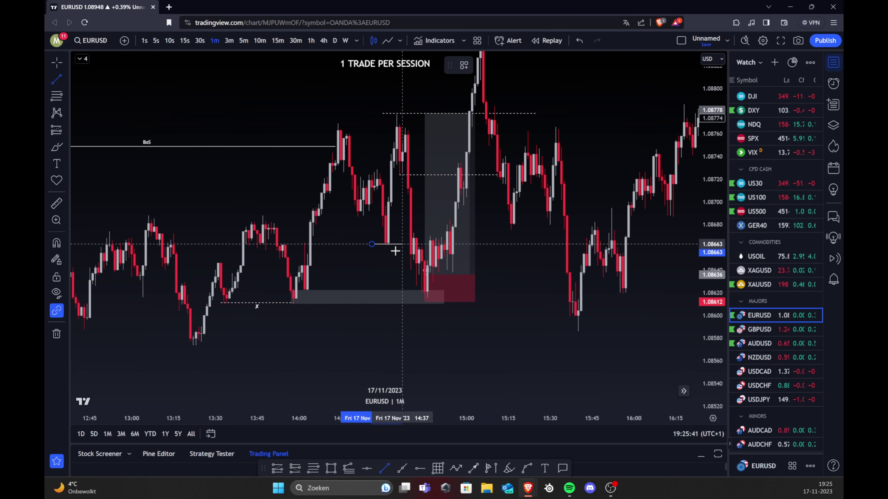
left_click(396, 244)
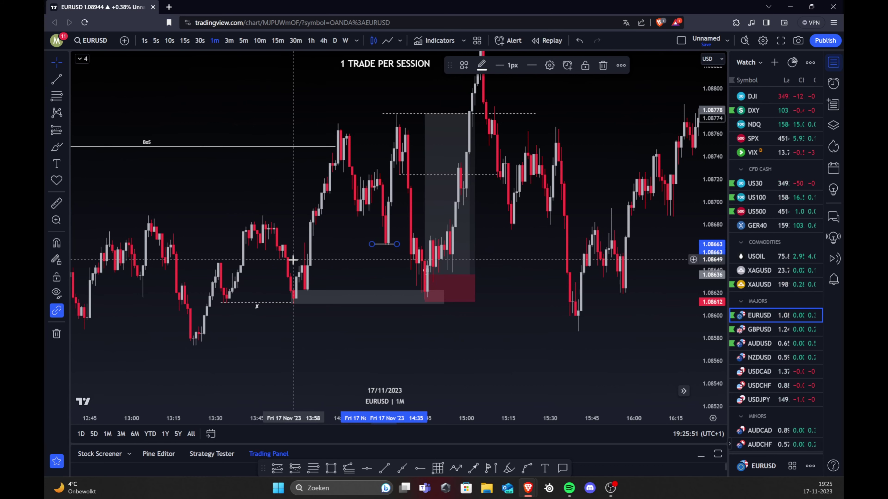
Step: Draw a rectangle between 1.08655 and 1.08662 from 14:01 to 14:41, and delete it again
left_click(330, 469)
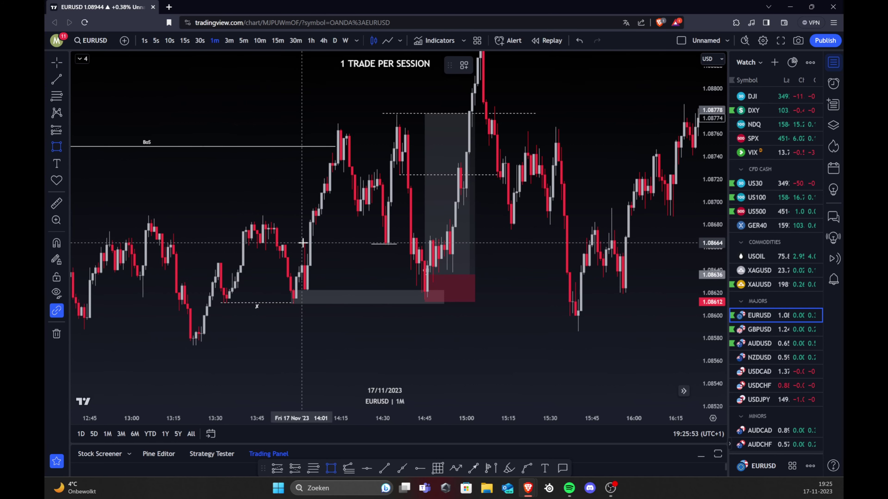
left_click_drag(304, 252, 413, 246)
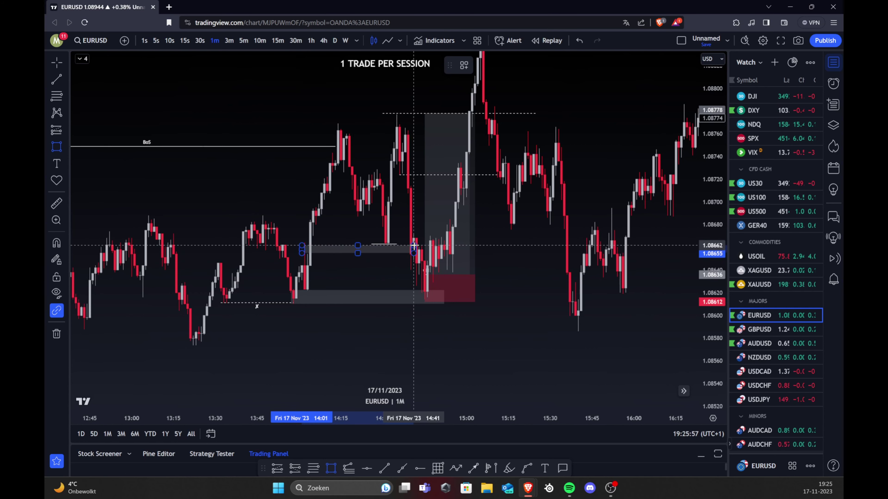
left_click_drag(525, 316, 520, 319)
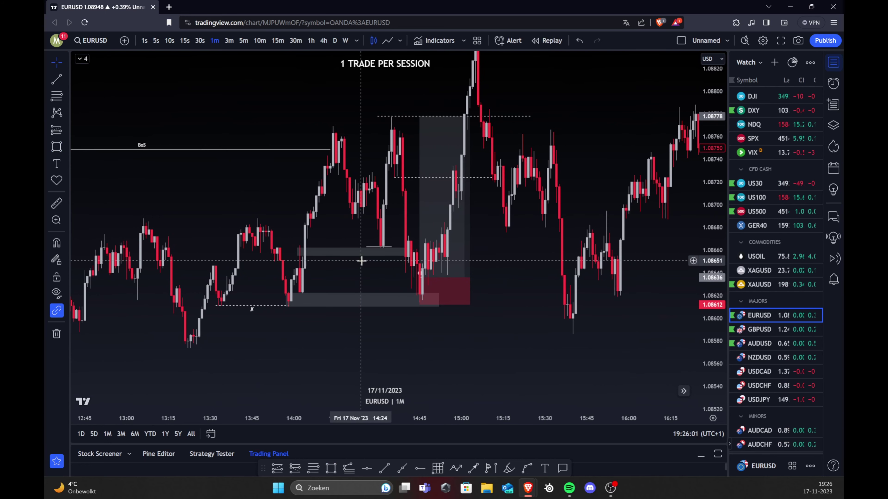
left_click(354, 252)
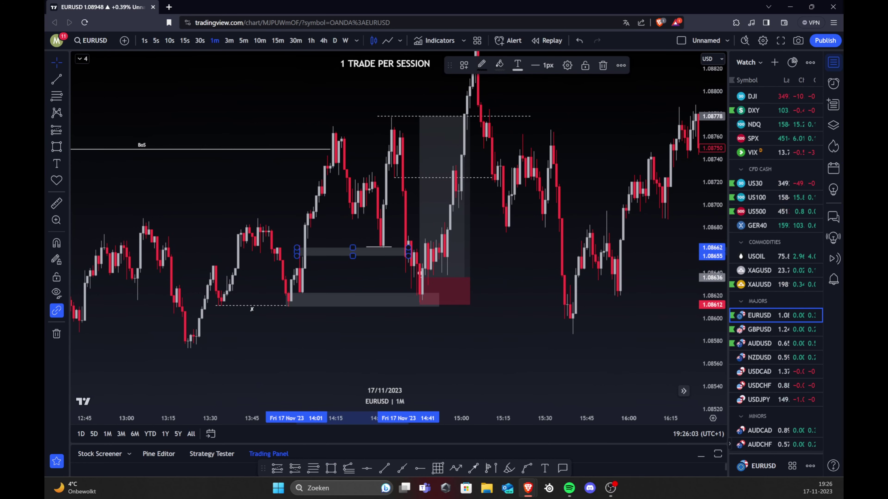
key("Delete")
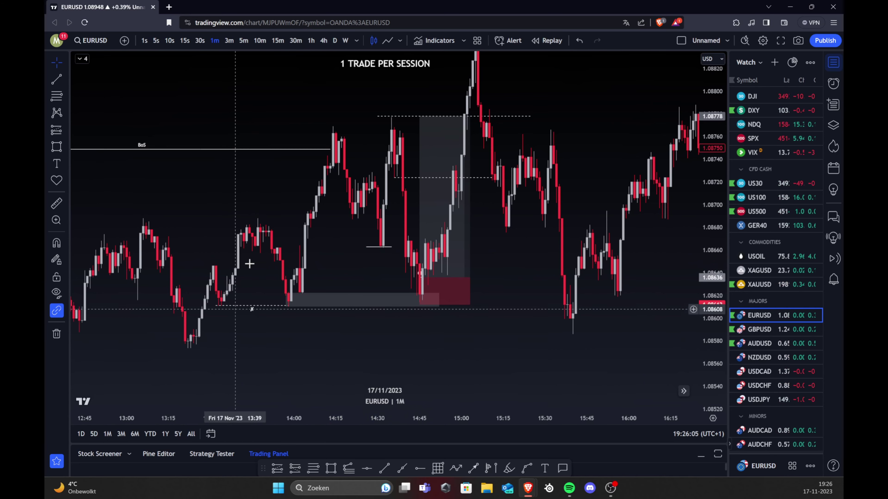
left_click(56, 163)
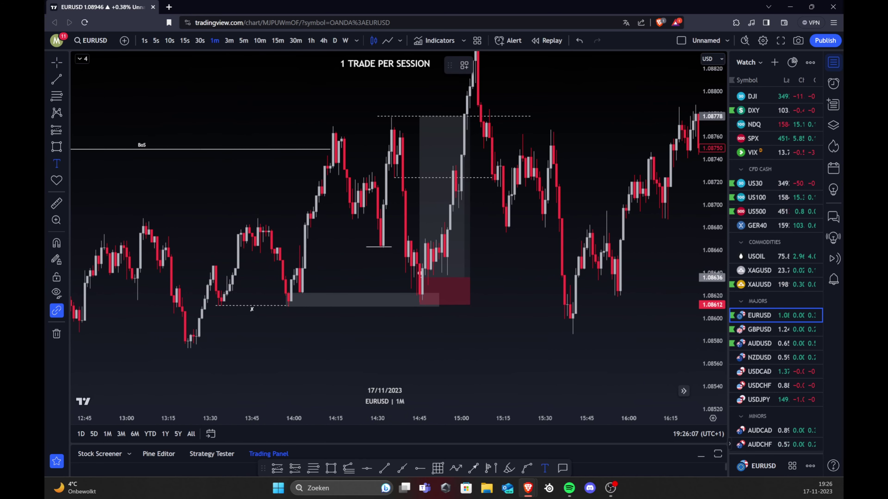
left_click(286, 309)
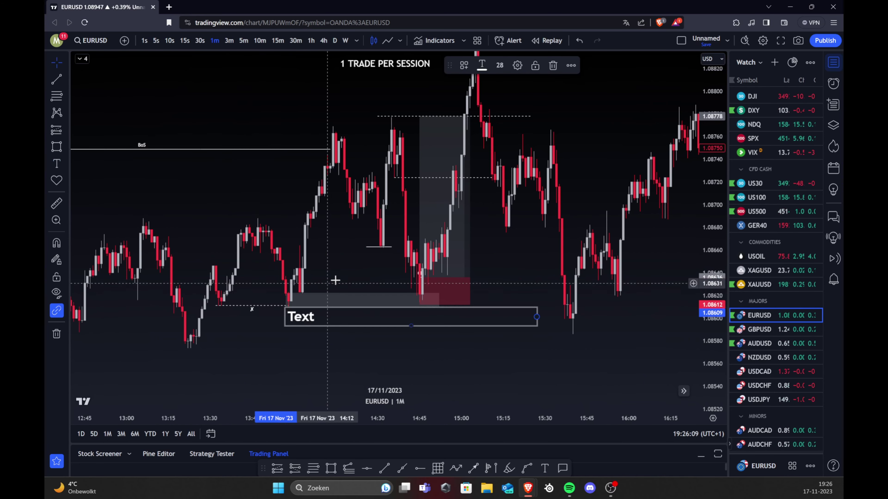
key("Escape")
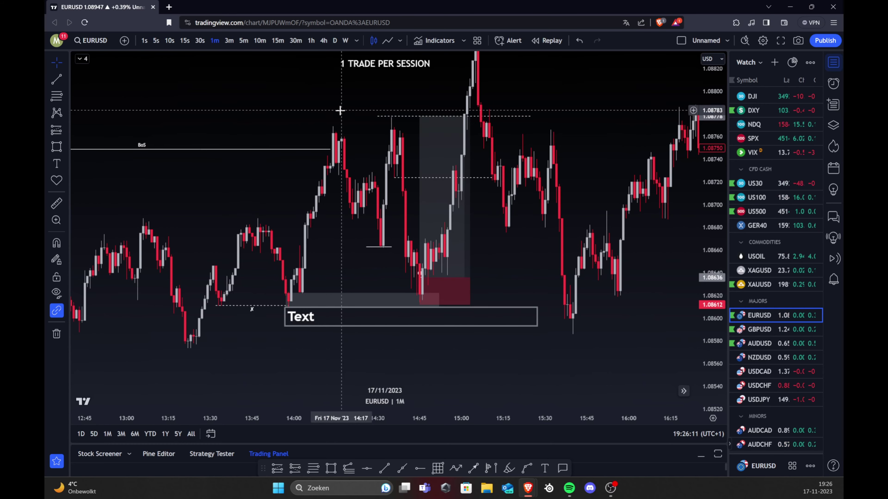
left_click(448, 321)
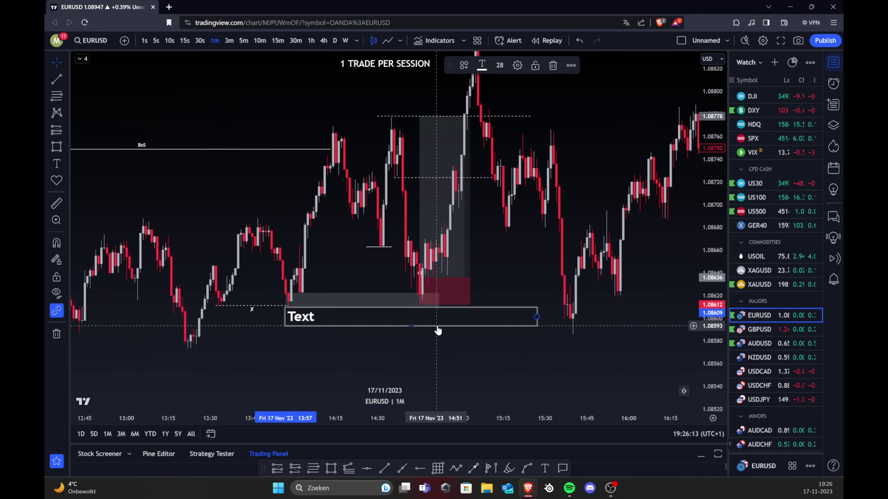
left_click(428, 330)
left_click(437, 326)
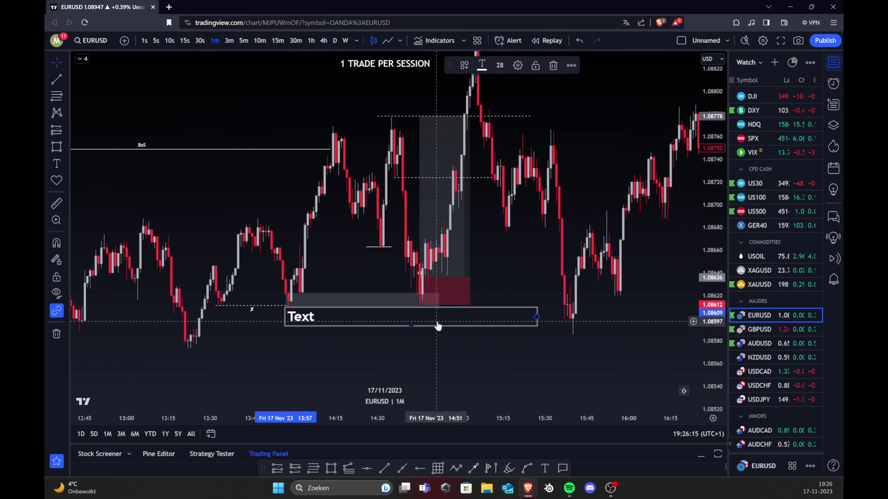
key("Delete")
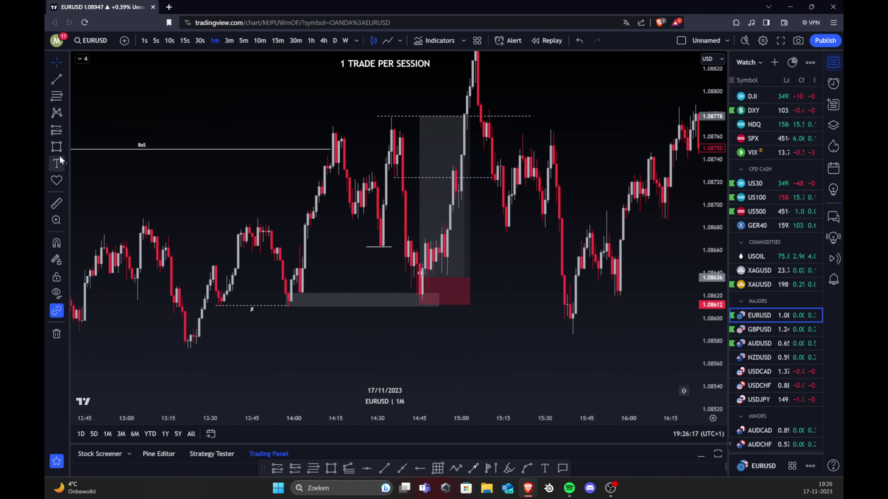
Step: Draw a large rectangle from the 13:57 low up to the short line under the swing low, and delete it again
left_click(59, 153)
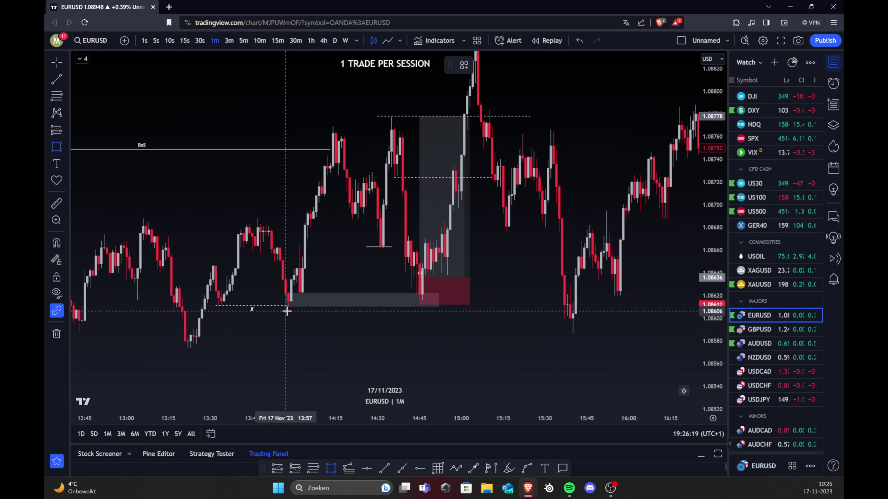
mouse_move(287, 307)
left_mouse_down()
mouse_move(416, 265)
mouse_move(495, 253)
mouse_move(497, 242)
mouse_move(478, 255)
mouse_move(486, 248)
left_mouse_up()
left_click_drag(549, 313, 542, 295)
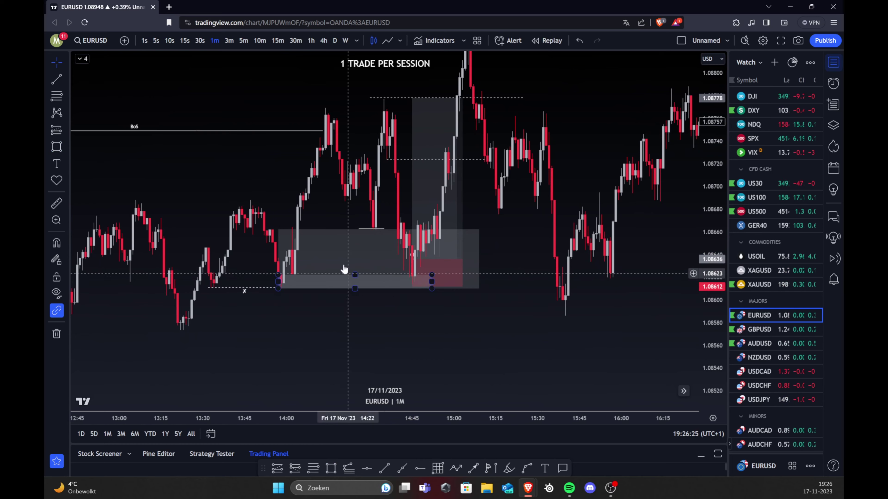
left_click(327, 230)
key("Delete")
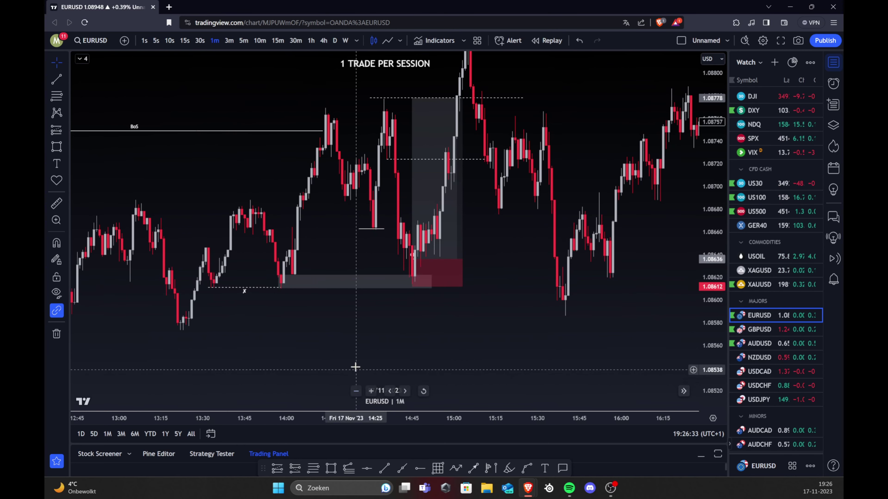
Step: Switch the chart to the 30-second timeframe and examine the grey zone from the 13:57 low to the long entry near 14:45
scroll(348, 324, "up", 1)
left_click(200, 40)
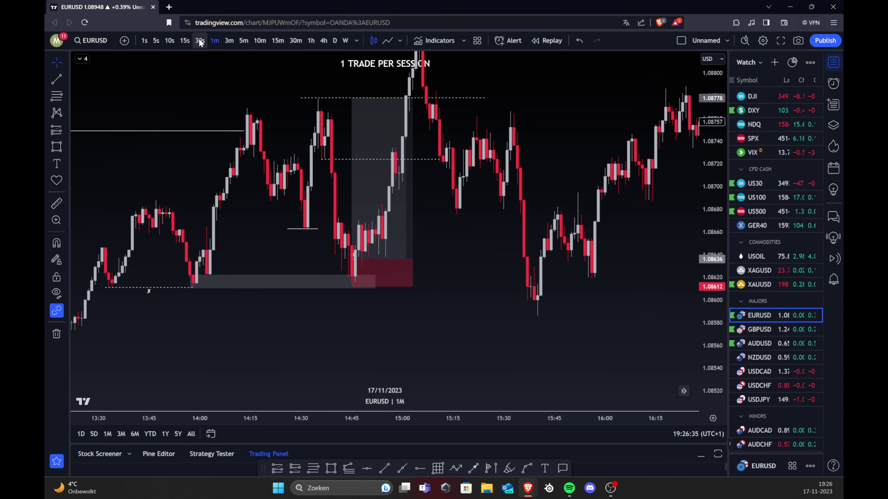
scroll(414, 324, "down", 5)
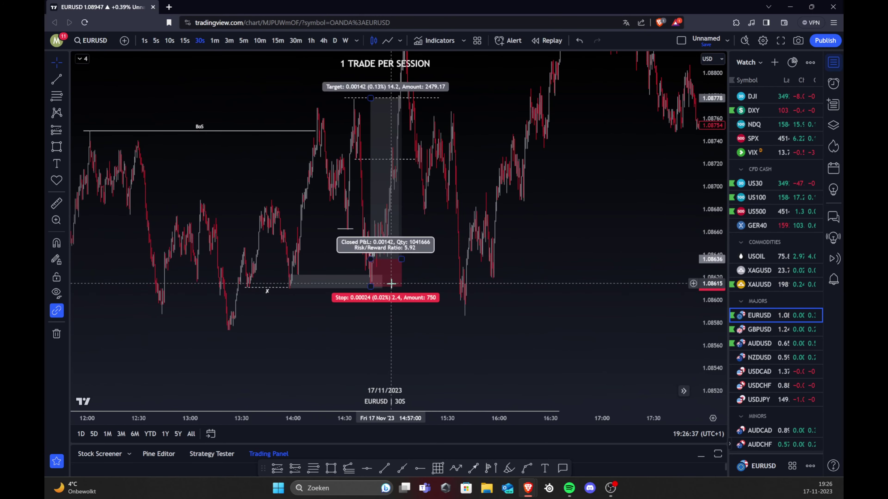
scroll(357, 320, "up", 4)
left_click_drag(162, 341, 496, 241)
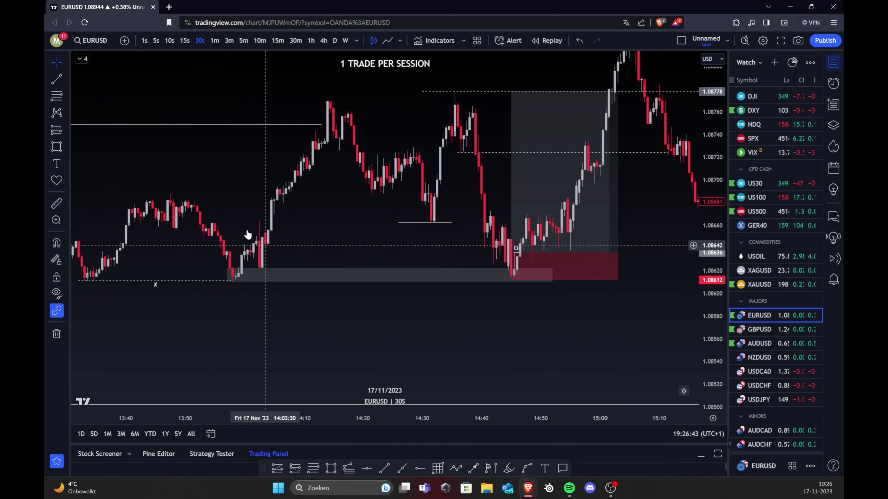
left_click_drag(445, 254, 398, 264)
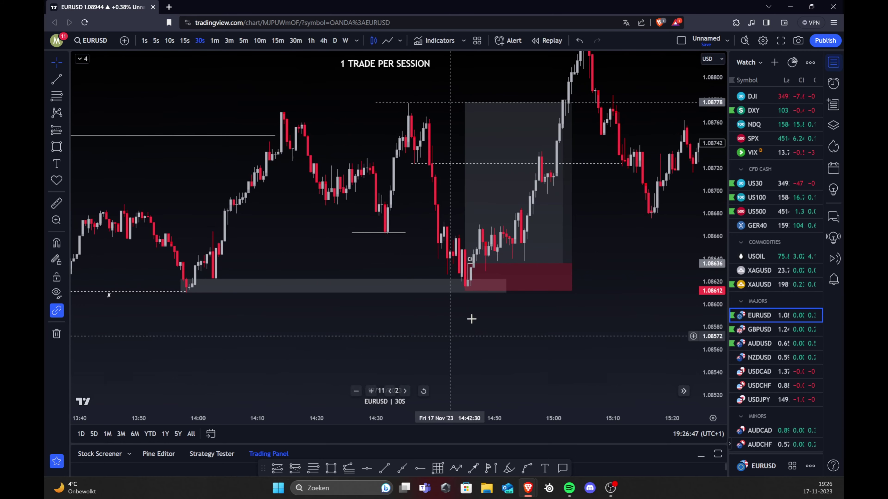
left_click_drag(467, 315, 472, 310)
left_click(191, 285)
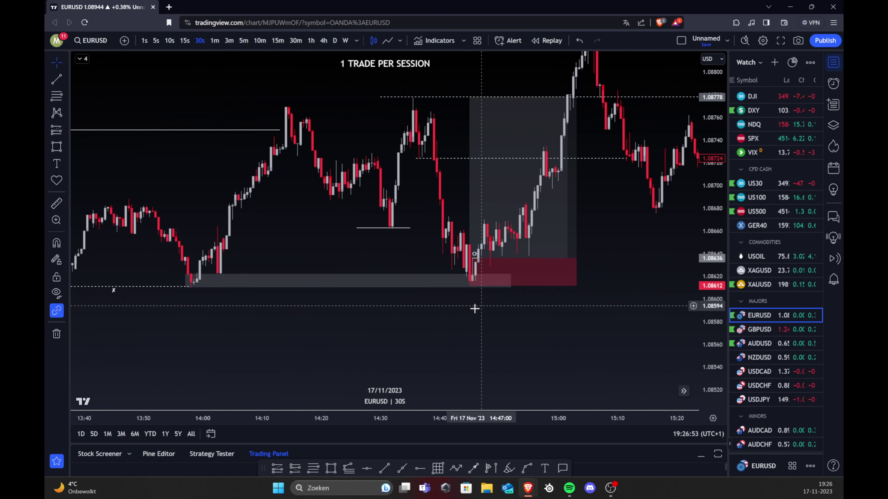
scroll(437, 293, "down", 3)
scroll(434, 297, "down", 1)
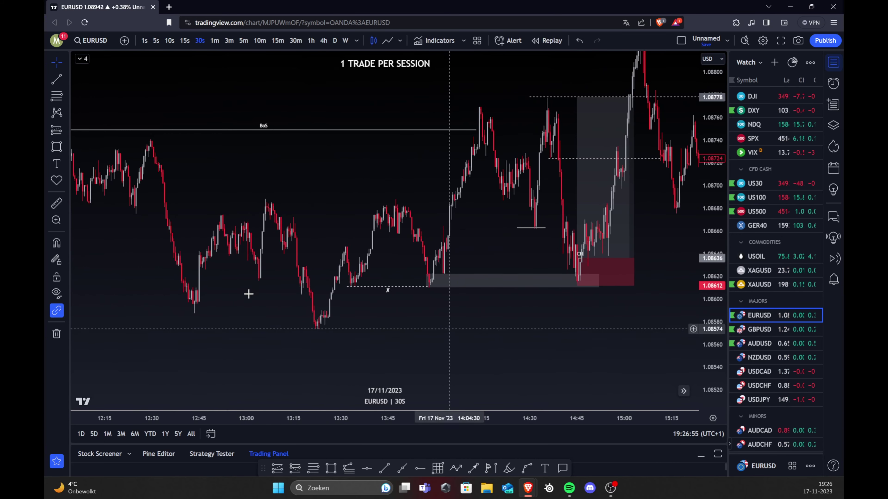
scroll(349, 296, "down", 1)
scroll(349, 296, "up", 3)
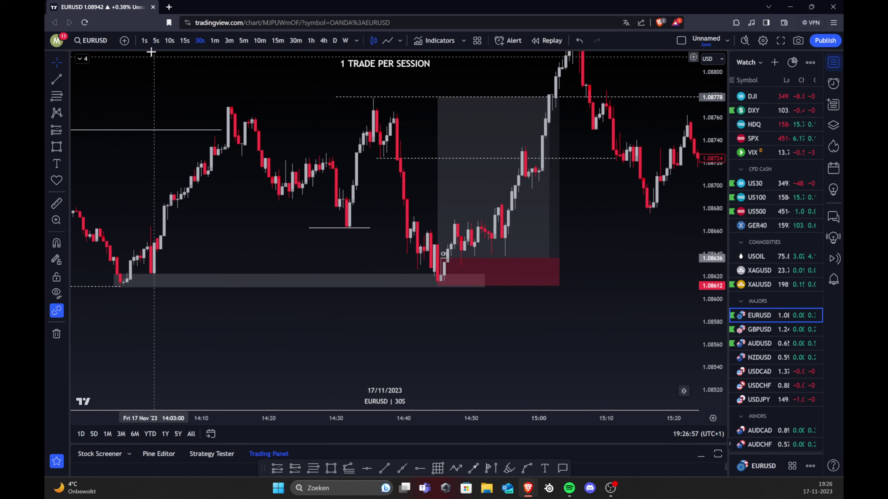
Step: Switch the chart to the 5-second timeframe and start a bar replay from the swing high at about 15:05 on 17 Nov
left_click(155, 40)
scroll(407, 352, "down", 7)
left_click_drag(109, 333, 619, 229)
left_click_drag(311, 246, 660, 344)
left_click_drag(110, 345, 785, 313)
left_click_drag(489, 315, 154, 418)
left_click_drag(308, 376, 263, 380)
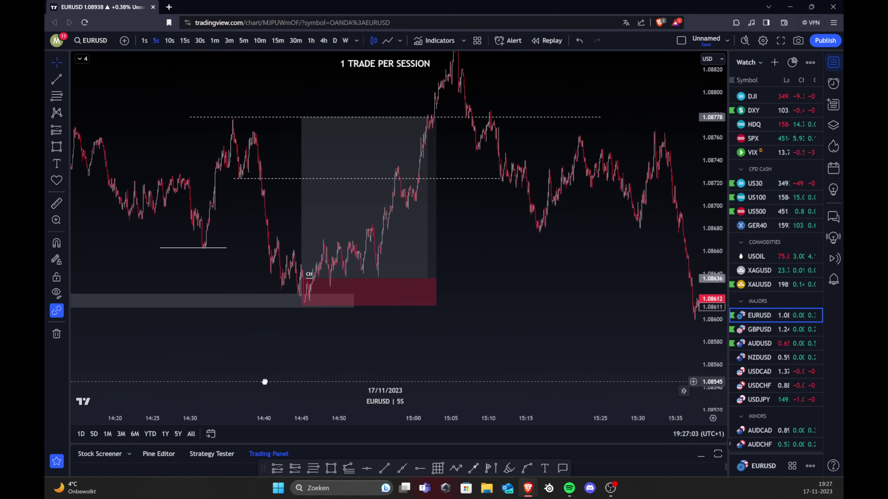
left_click(547, 40)
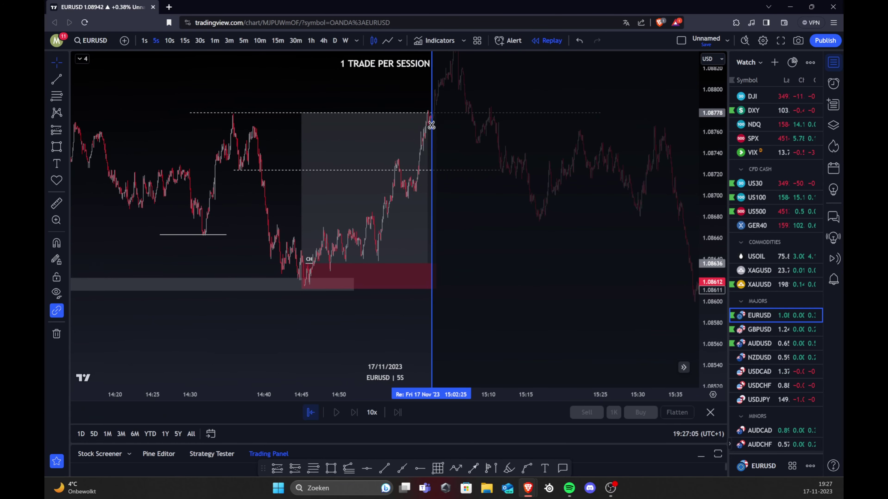
left_click(455, 115)
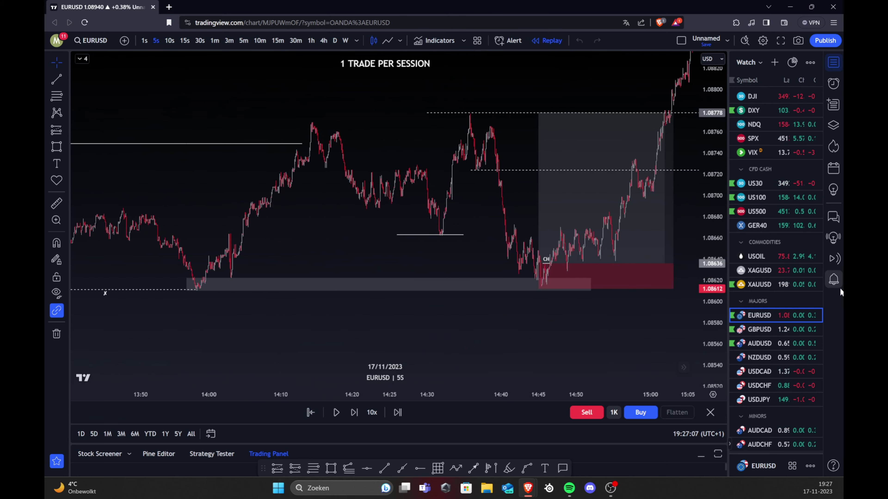
Step: Draw a short horizontal line just under the 14:45 low on the 5-second chart, ending at about 14:46
mouse_move(758, 343)
left_mouse_down()
mouse_move(758, 320)
mouse_move(748, 345)
left_mouse_up()
scroll(350, 357, "up", 5)
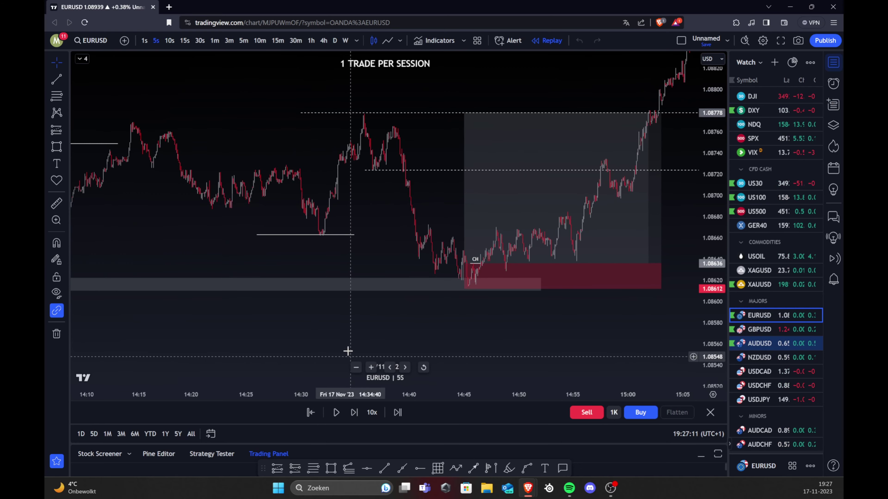
left_click_drag(710, 355, 699, 208)
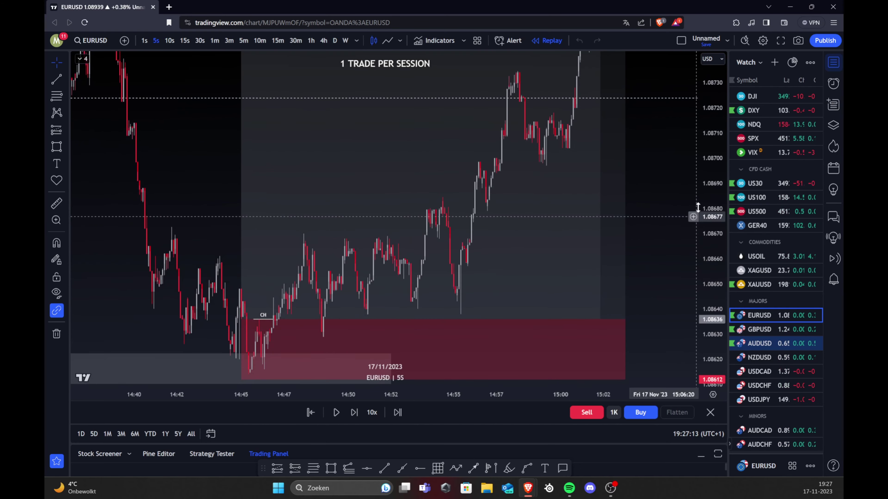
left_click_drag(194, 176, 402, 85)
scroll(300, 210, "up", 2)
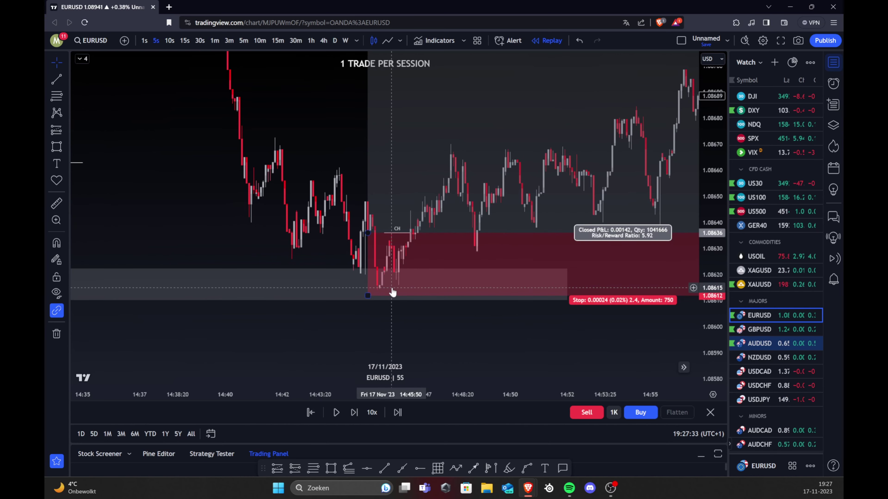
left_click(56, 79)
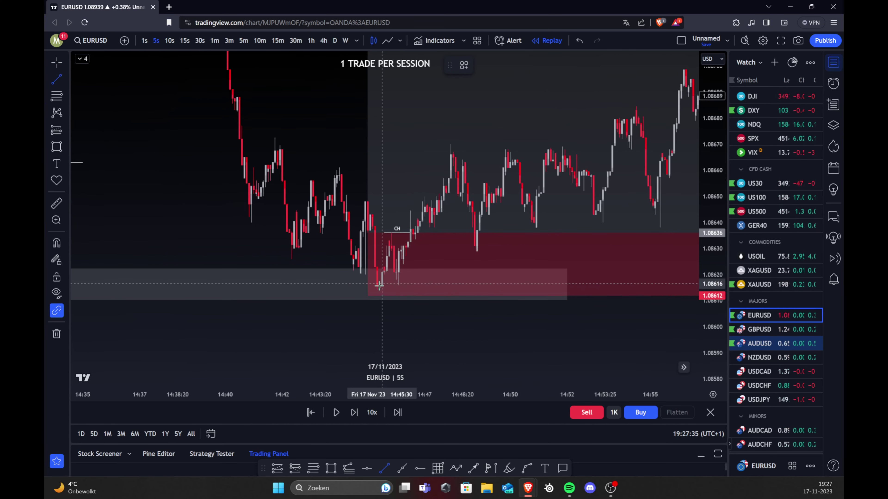
left_click(405, 290)
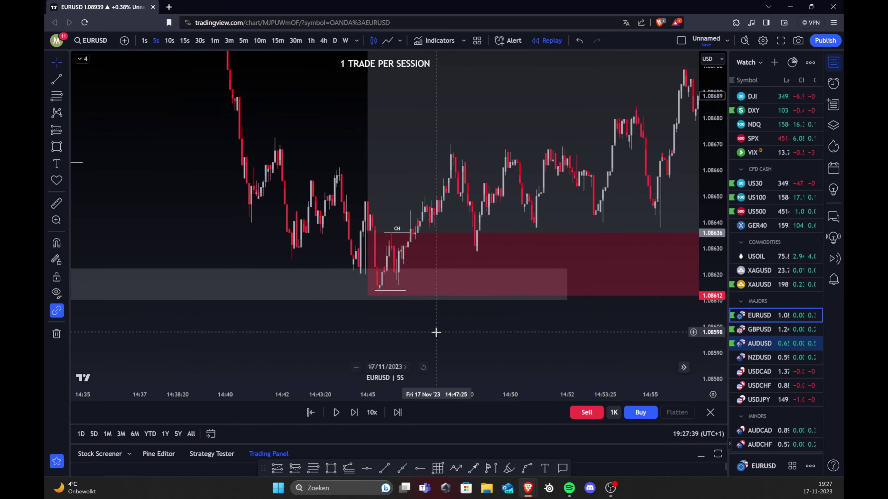
Step: Examine the 5-second structure from the swing high near 14:36 through the long entry at the CH line to the 1.08778 target
left_click_drag(485, 345, 446, 394)
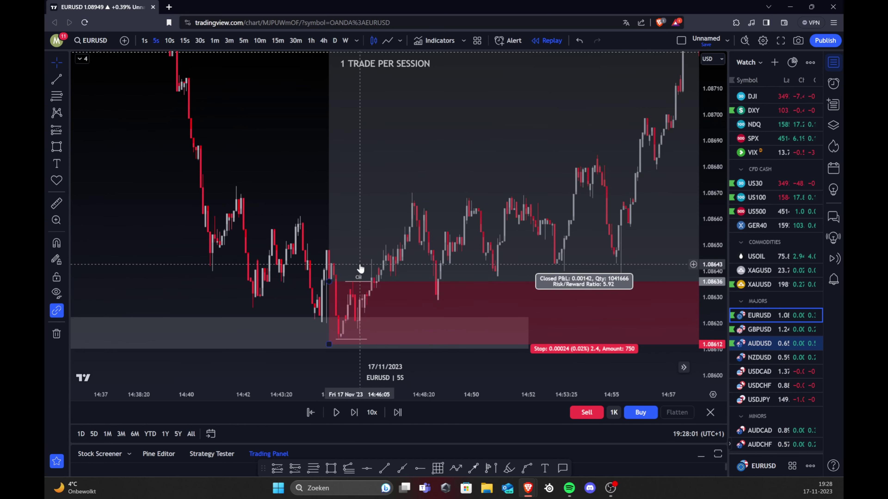
mouse_move(456, 362)
left_mouse_down()
mouse_move(456, 339)
mouse_move(455, 363)
left_mouse_up()
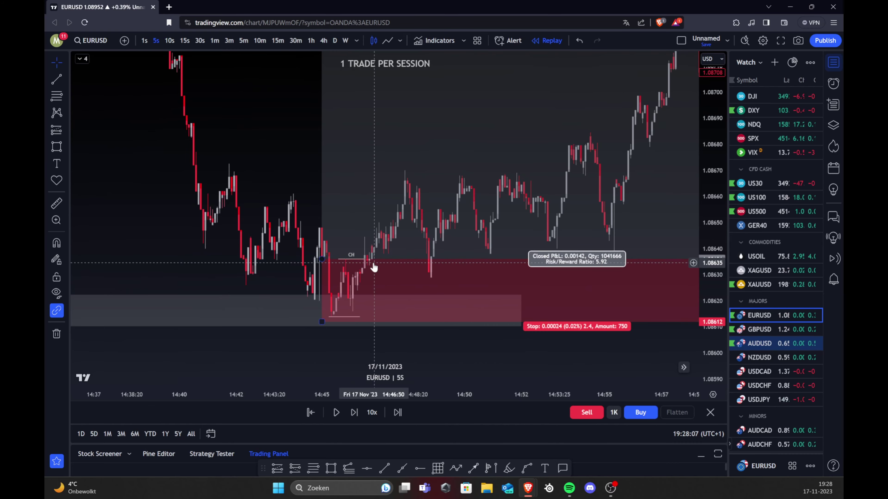
left_click_drag(252, 108, 366, 358)
left_click_drag(290, 228, 287, 229)
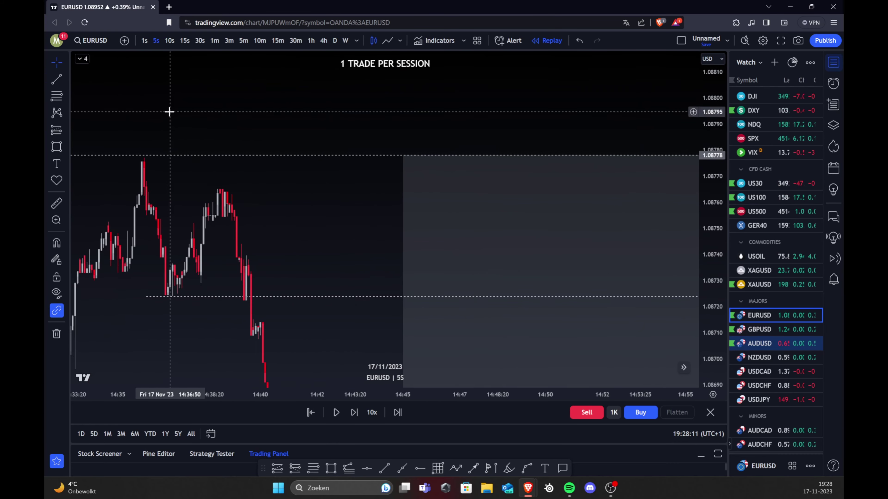
mouse_move(310, 275)
left_mouse_down()
mouse_move(204, 113)
mouse_move(144, 65)
left_mouse_up()
scroll(333, 297, "down", 2)
scroll(334, 304, "down", 4)
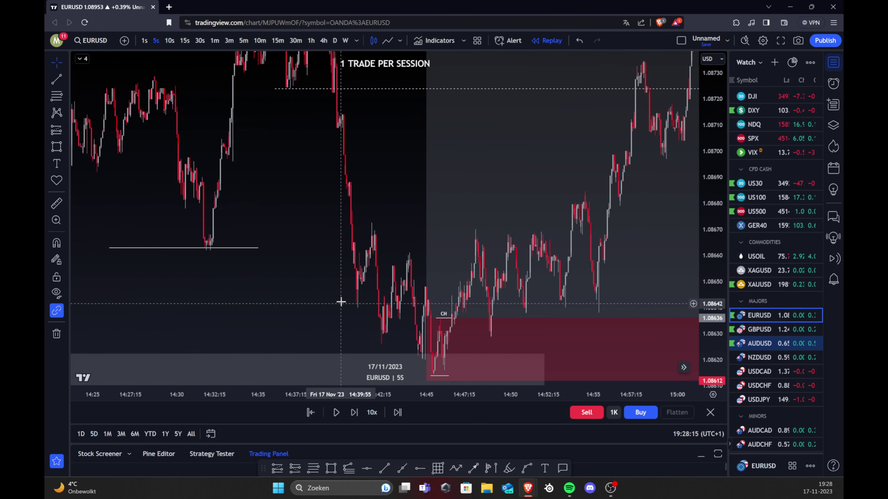
left_click_drag(309, 304, 166, 273)
left_click_drag(721, 181, 700, 279)
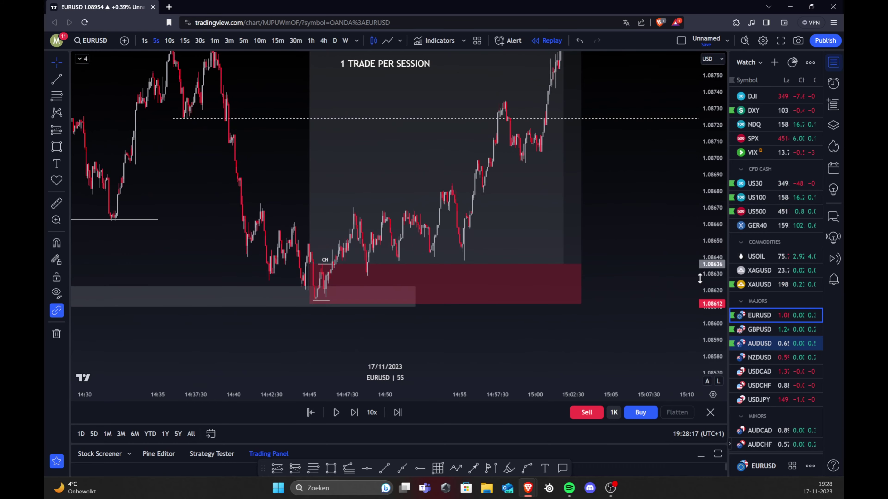
scroll(567, 320, "down", 3)
left_click_drag(658, 227, 564, 289)
left_click_drag(716, 186, 708, 203)
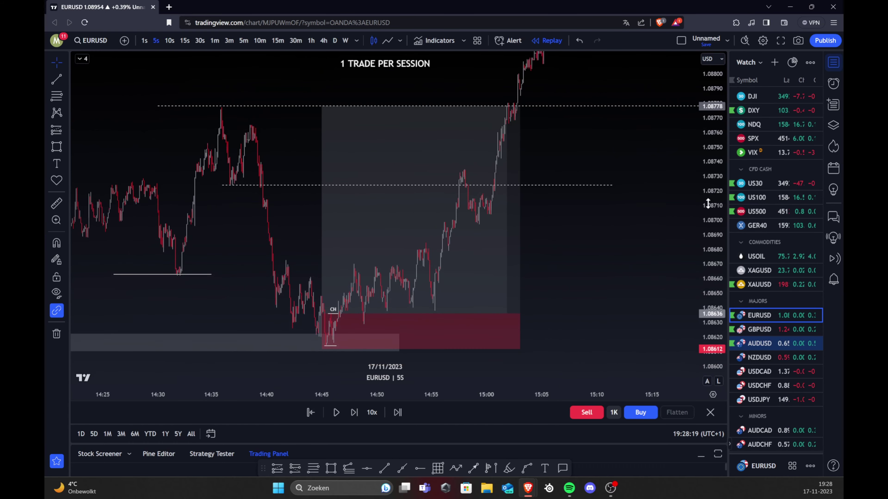
left_click_drag(582, 301, 576, 304)
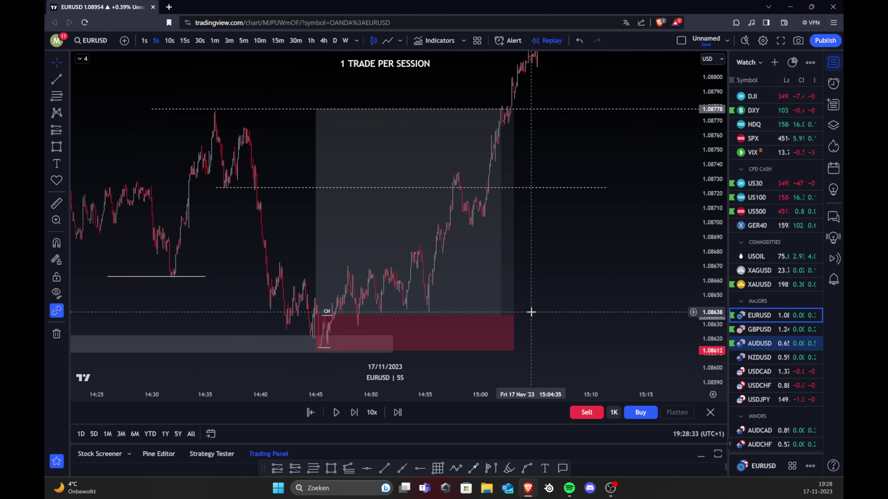
left_click_drag(544, 233, 519, 254)
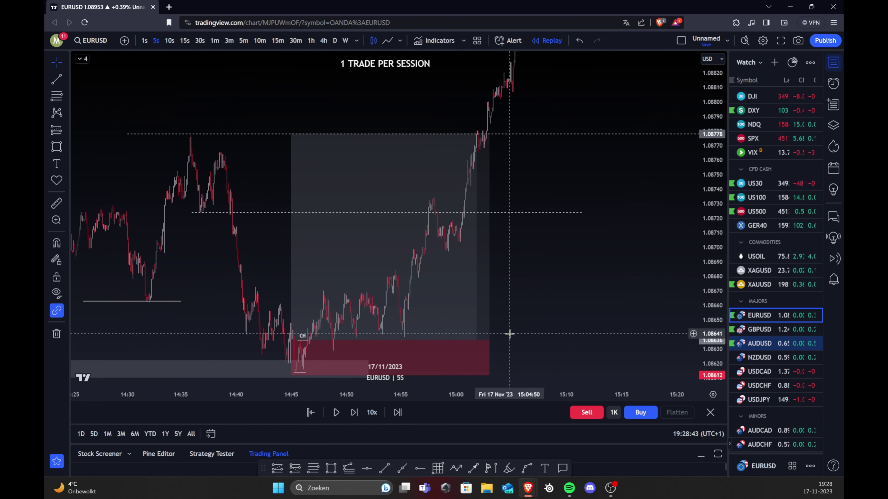
left_click_drag(548, 170, 524, 178)
Step: Switch the chart to the 30-second timeframe and shift the short line under the 14:31 swing low forward to start at that low
left_click(203, 40)
left_click_drag(351, 169, 614, 115)
left_click_drag(712, 107, 510, 166)
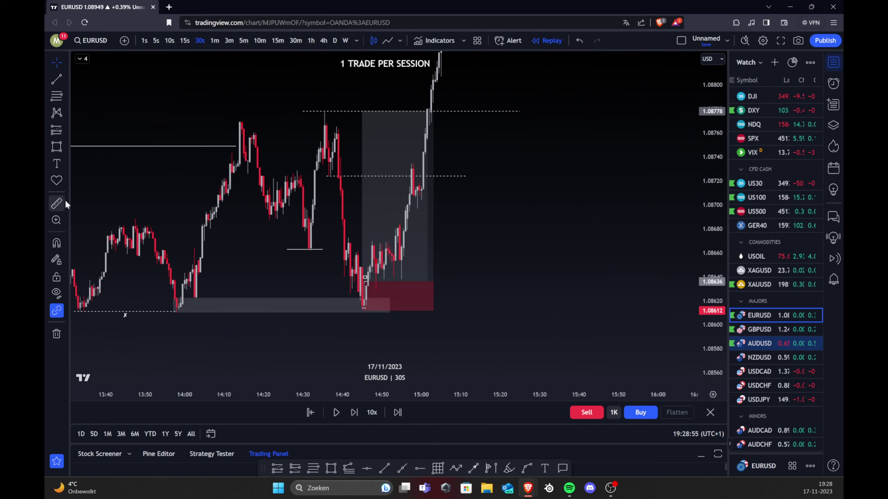
scroll(362, 266, "down", 2)
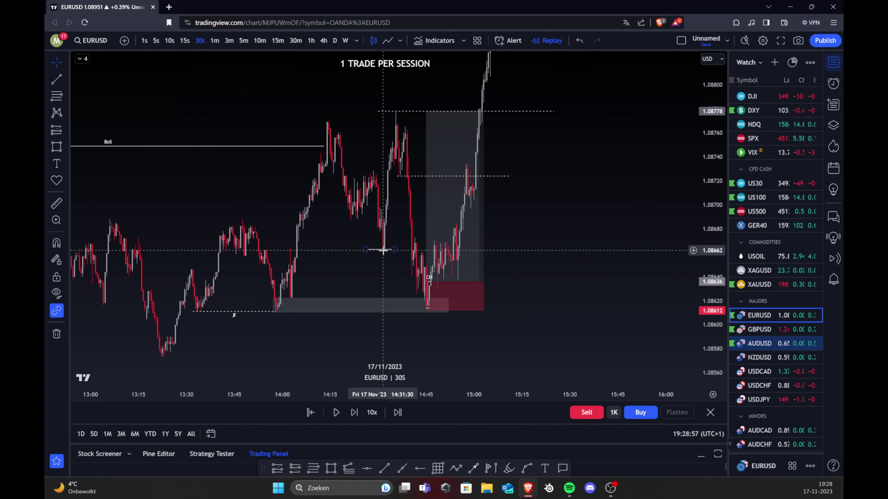
scroll(349, 266, "up", 2)
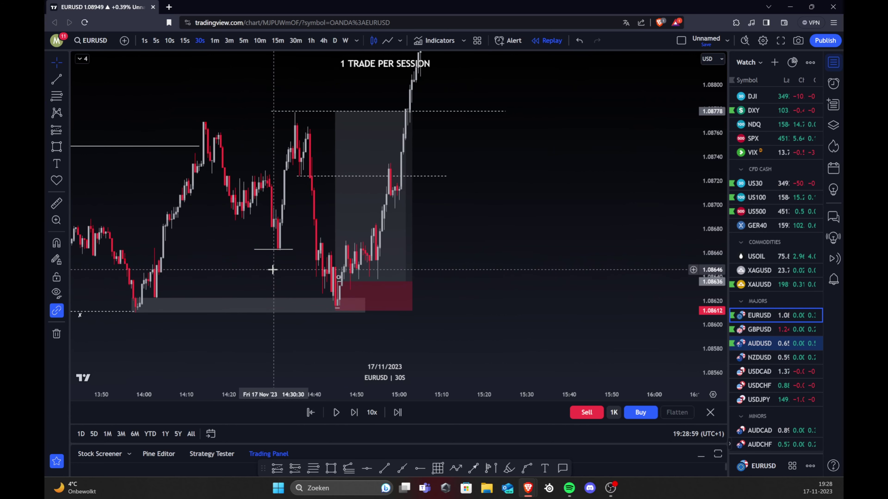
left_click_drag(286, 252, 313, 256)
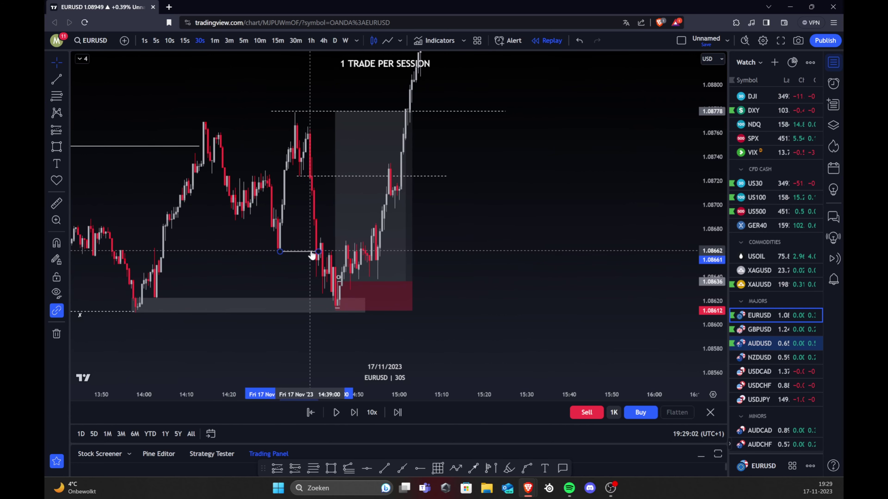
left_click(575, 219)
Step: Draw a rectangle between the dashed lines, from 1.08724 to 1.08778, starting at 14:36:30 and ending at about 15:16
left_click(57, 147)
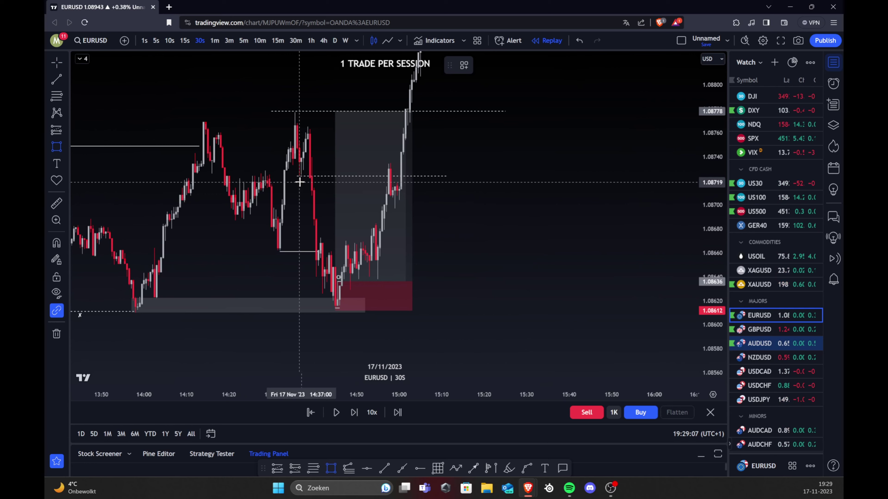
left_click(298, 177)
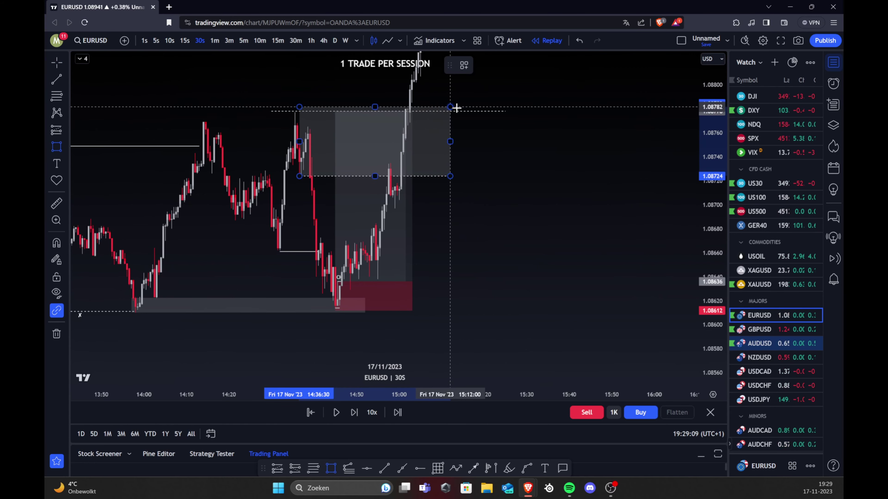
left_click(469, 110)
left_click(443, 185)
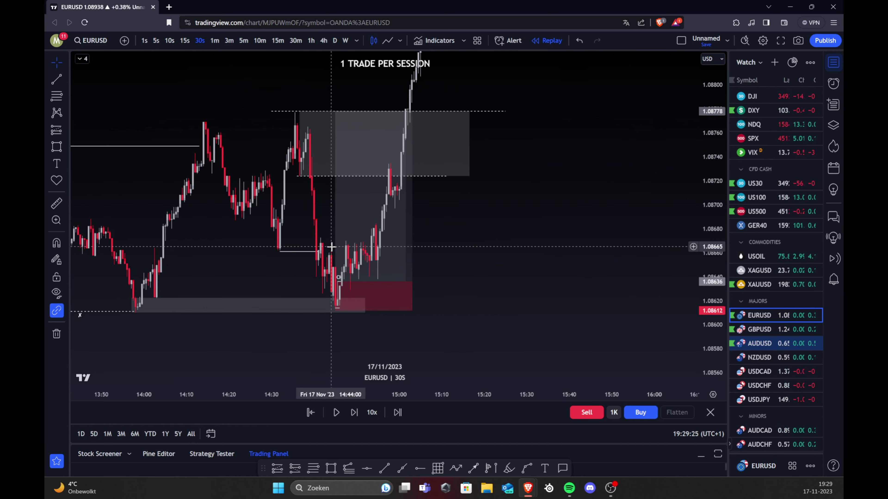
Step: Examine the long position against the new supply zone, the break of structure and the grey demand zone on the 30-second chart
left_click_drag(548, 245, 547, 244)
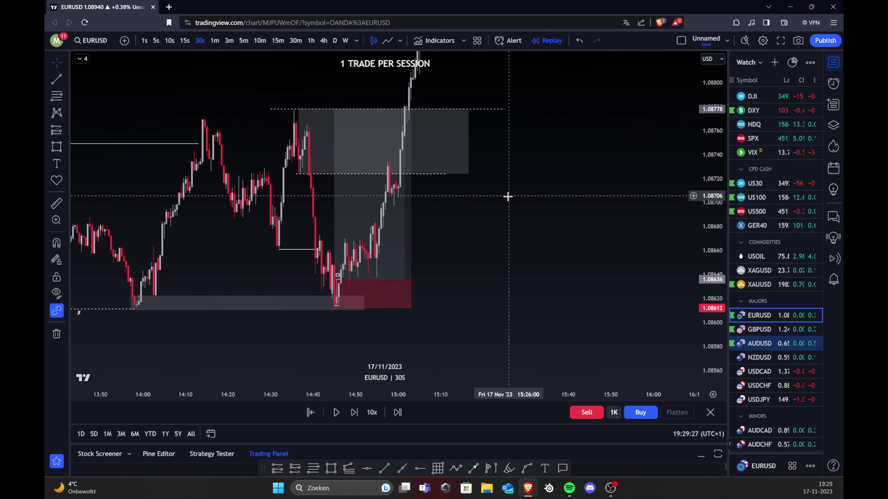
left_click_drag(507, 197, 507, 203)
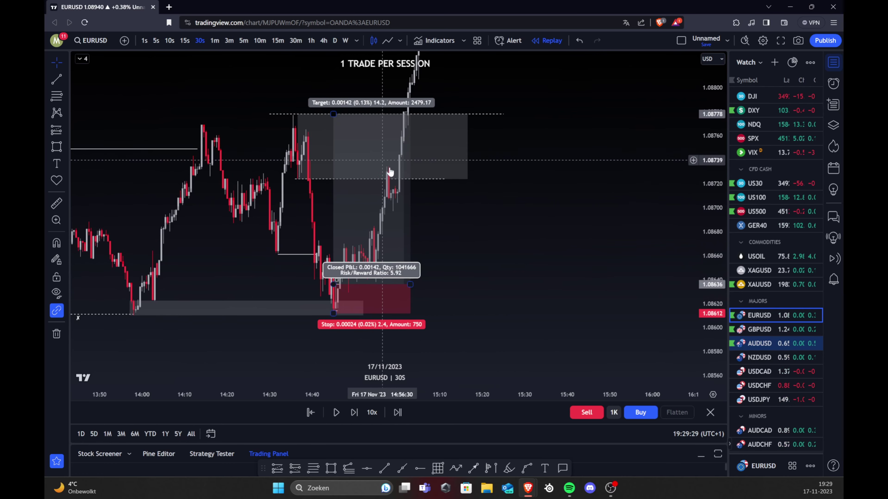
left_click_drag(450, 218, 443, 227)
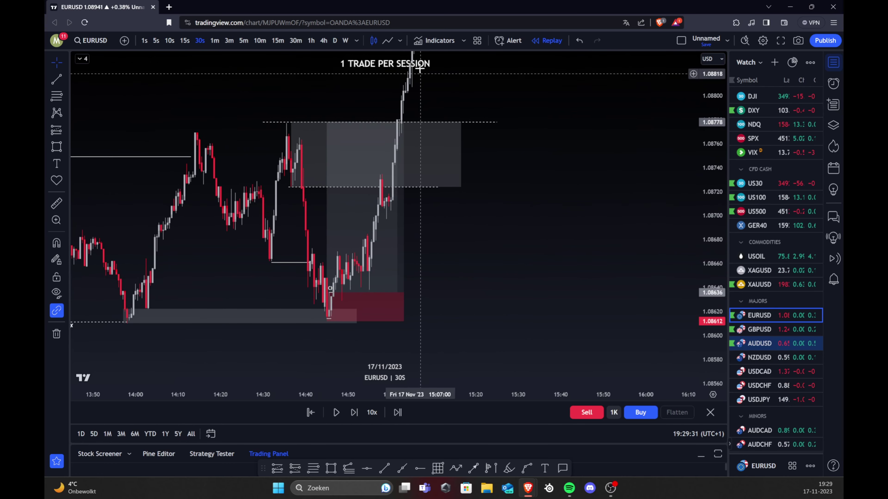
scroll(268, 183, "down", 9)
scroll(233, 204, "up", 6)
scroll(647, 269, "up", 3)
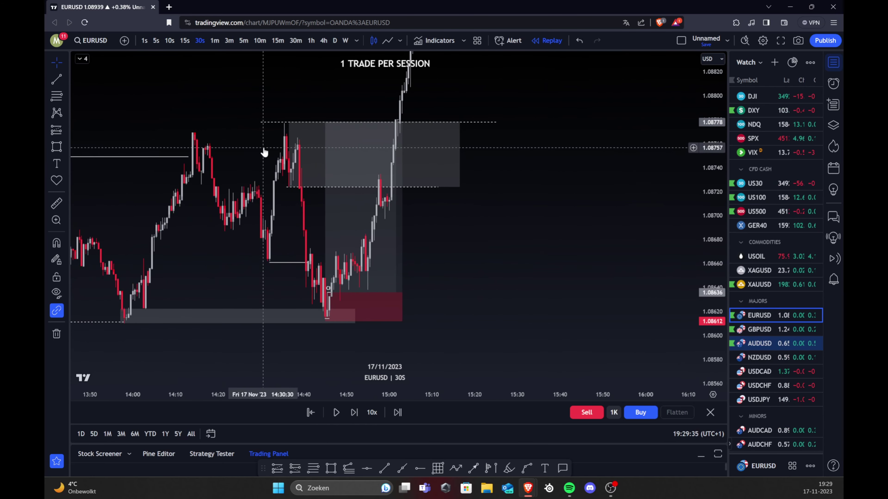
mouse_move(352, 165)
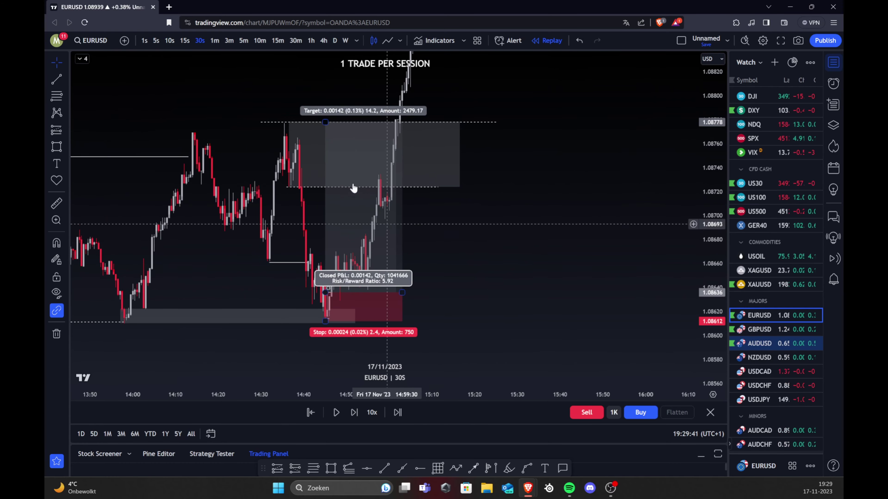
left_click_drag(514, 316, 519, 301)
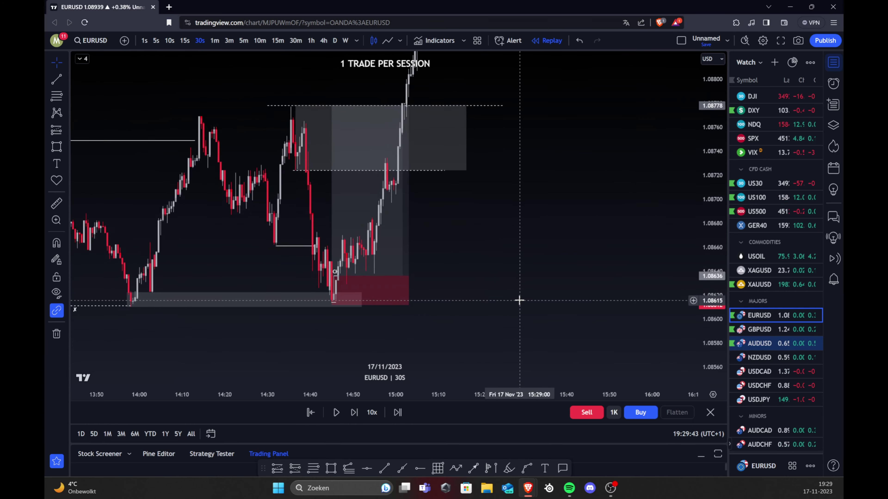
left_click_drag(450, 222, 474, 228)
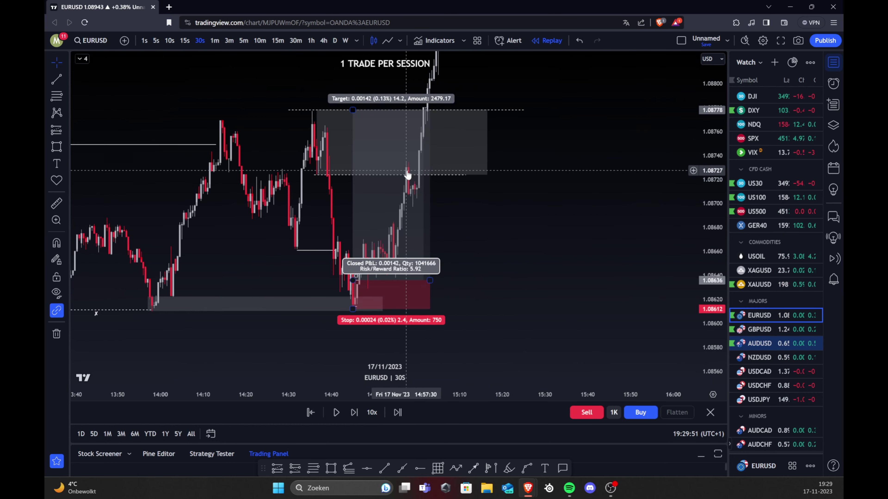
left_click_drag(506, 230, 481, 246)
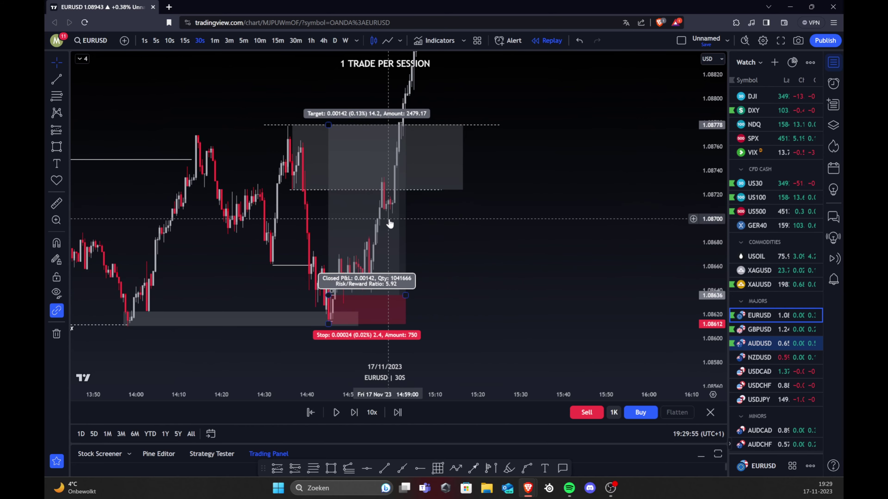
scroll(505, 258, "down", 10)
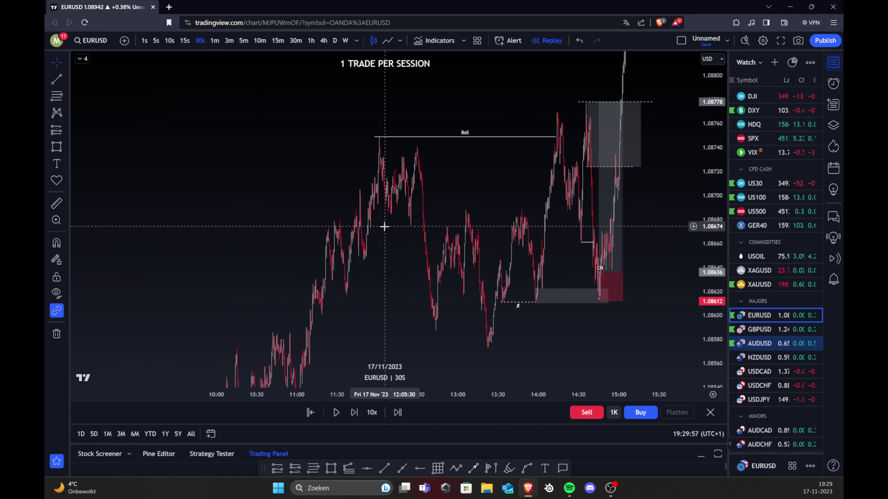
scroll(363, 239, "up", 10)
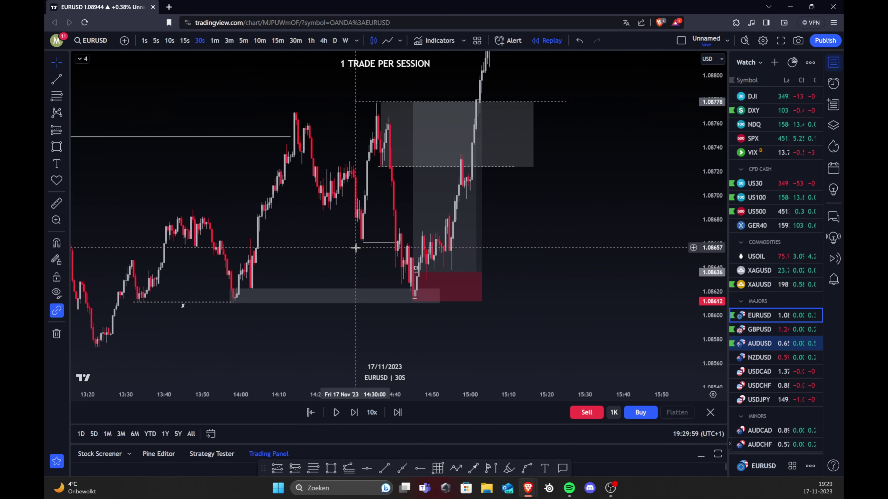
left_click_drag(611, 246, 618, 281)
left_click_drag(566, 258, 596, 268)
scroll(584, 227, "down", 2)
scroll(574, 245, "up", 3)
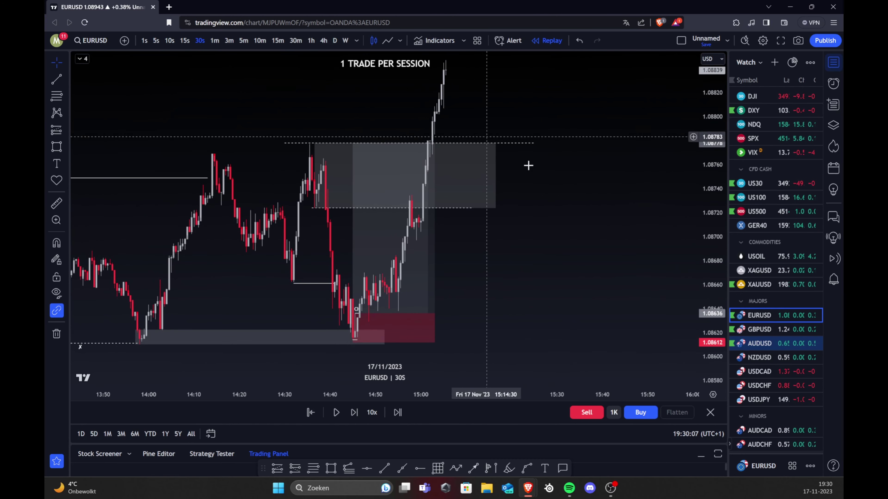
Step: Play the bar replay forward from about 15:05 and pause it at about 15:22 to review price after the target
left_click_drag(566, 318, 521, 368)
scroll(562, 272, "down", 6)
scroll(575, 249, "down", 5)
scroll(573, 247, "up", 4)
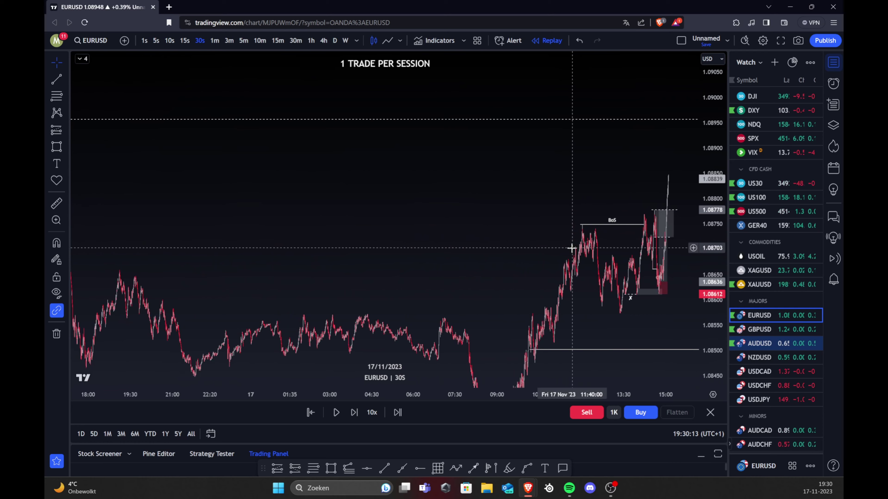
left_click_drag(615, 249, 499, 226)
left_click(336, 413)
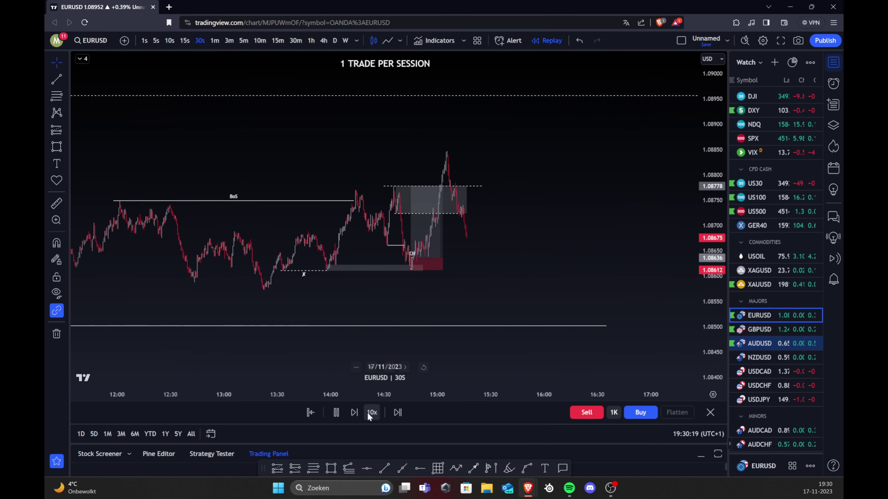
left_click(338, 412)
left_click_drag(519, 275, 529, 266)
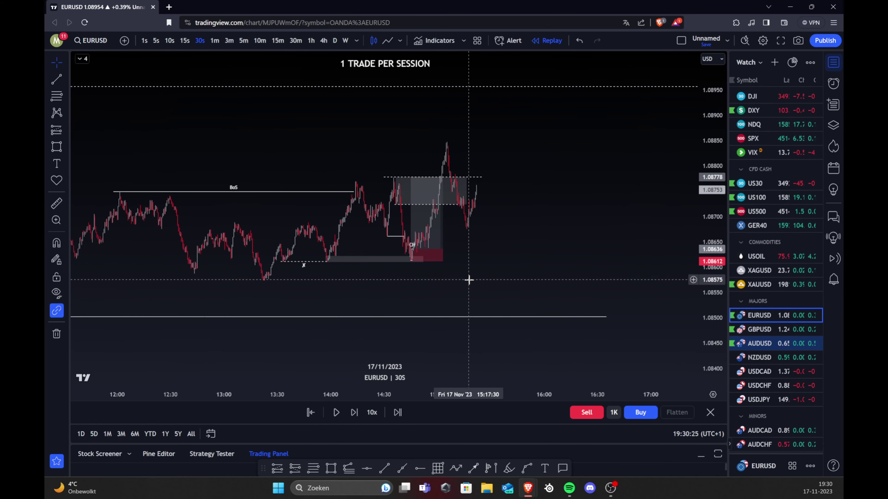
scroll(356, 274, "up", 5)
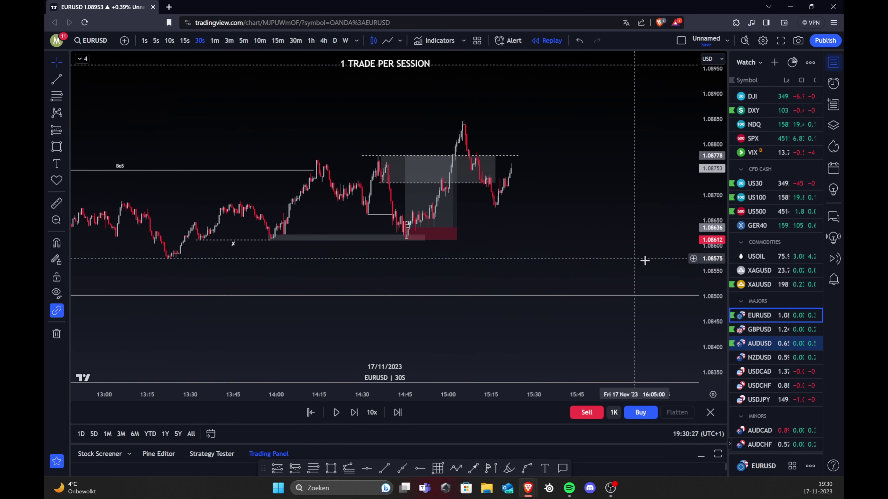
Step: Switch the chart to the 1-minute timeframe and play the bar replay forward until it reaches the latest bar
left_click_drag(712, 318, 712, 75)
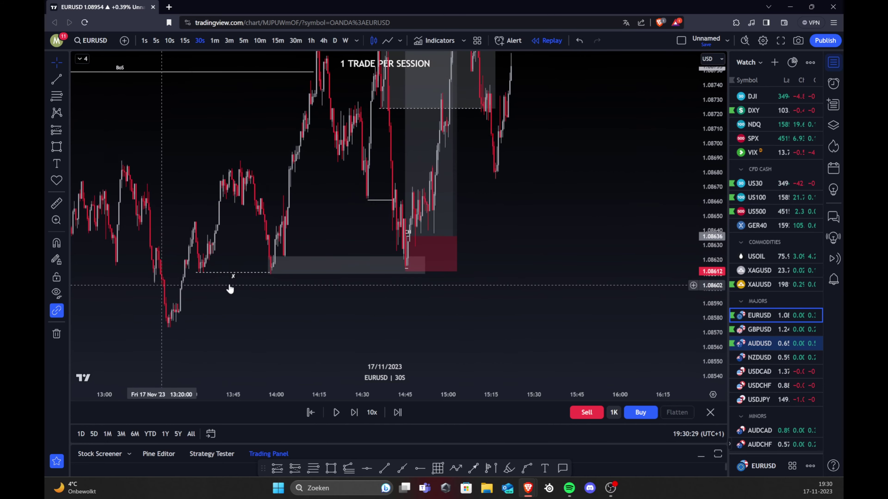
left_click(287, 257)
left_click(401, 281)
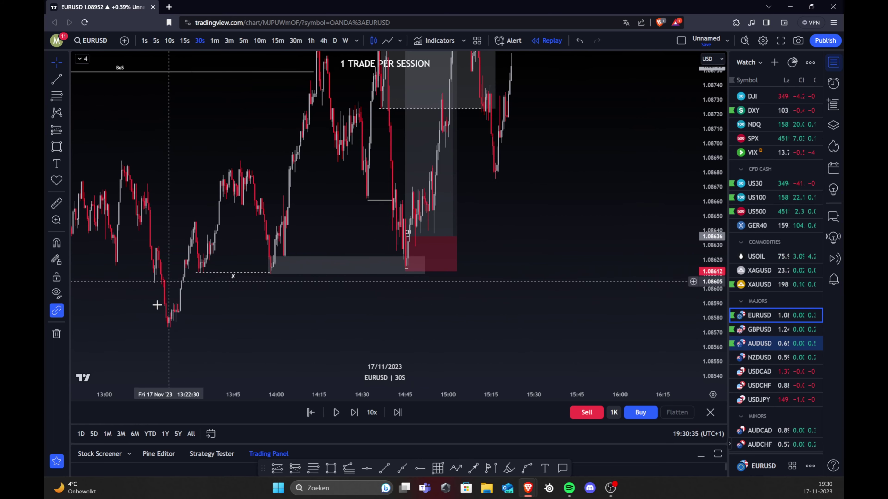
left_click_drag(301, 296, 260, 310)
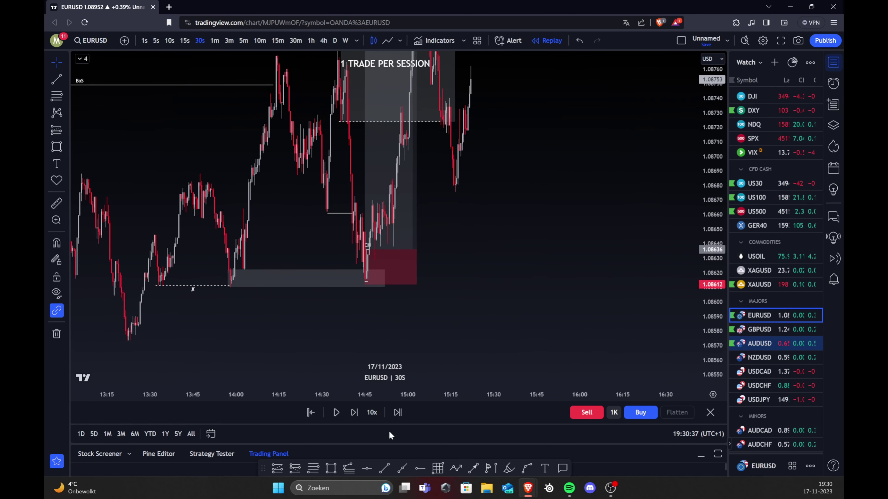
left_click(213, 33)
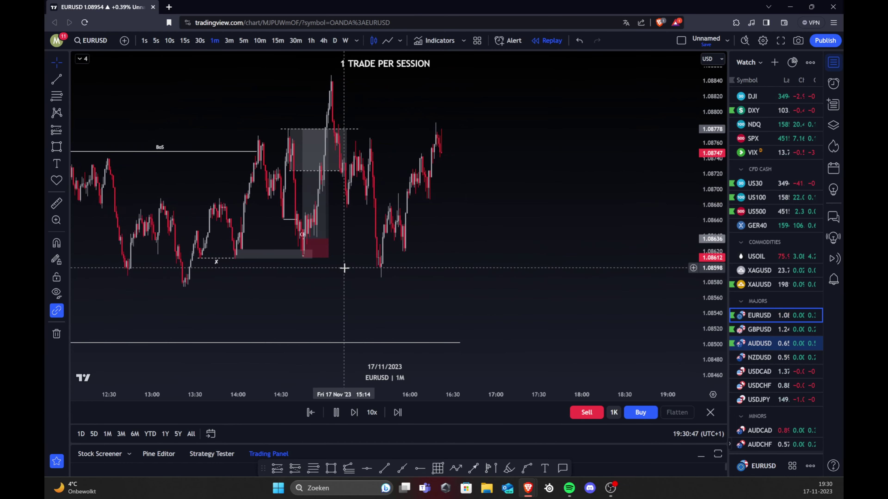
scroll(545, 203, "down", 3)
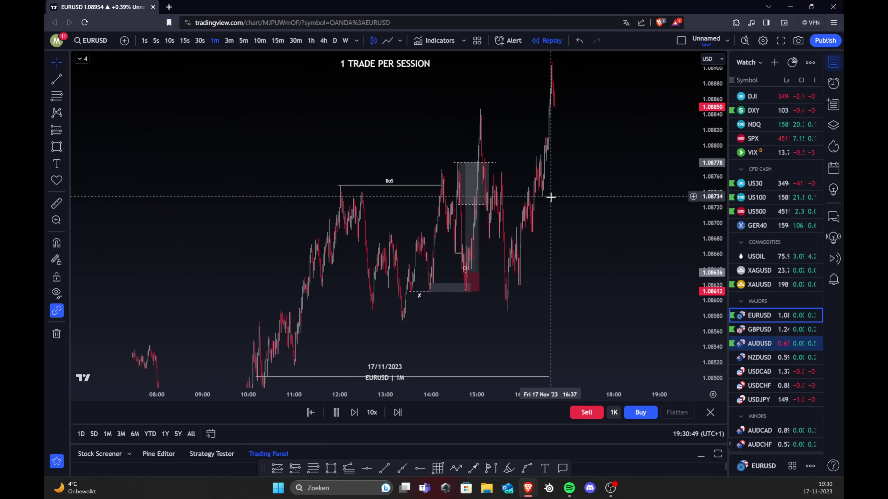
scroll(531, 317, "up", 2)
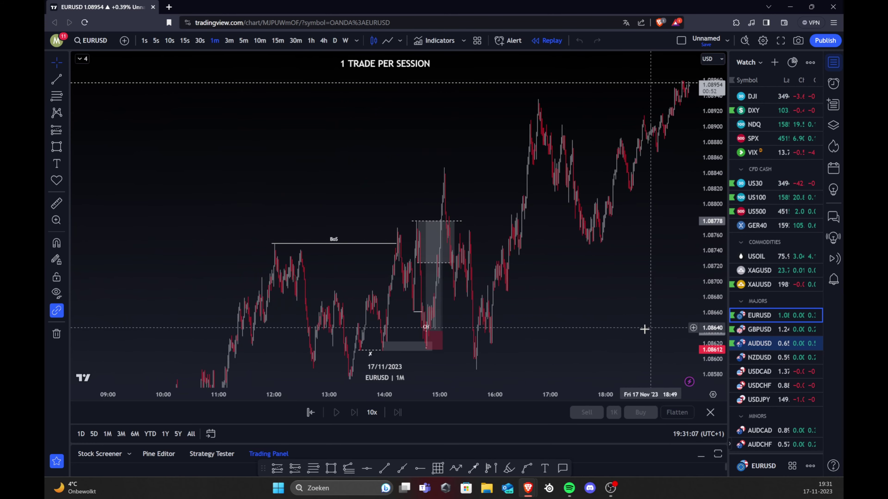
Step: Draw a rectangle from 1.08610 to 1.08573 at the 13:21 swing low, extending it to 15:52
left_click_drag(650, 328, 547, 281)
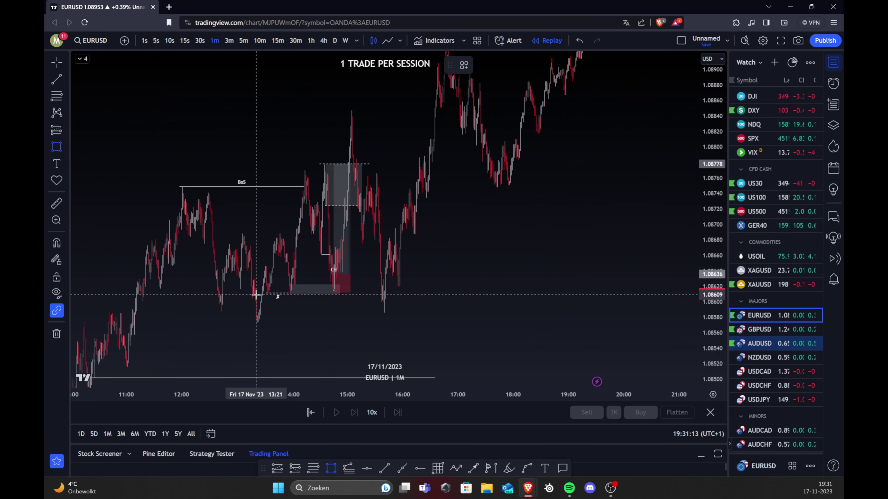
left_click_drag(256, 295, 392, 313)
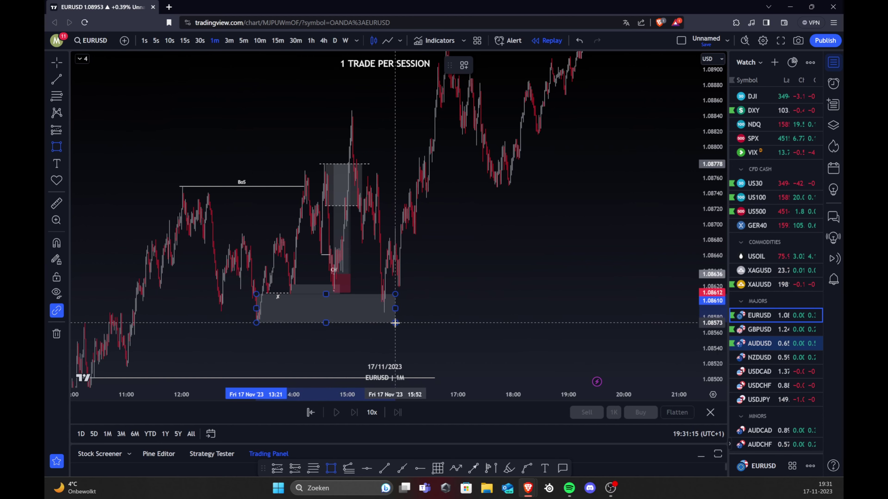
left_click(395, 323)
left_click(470, 294)
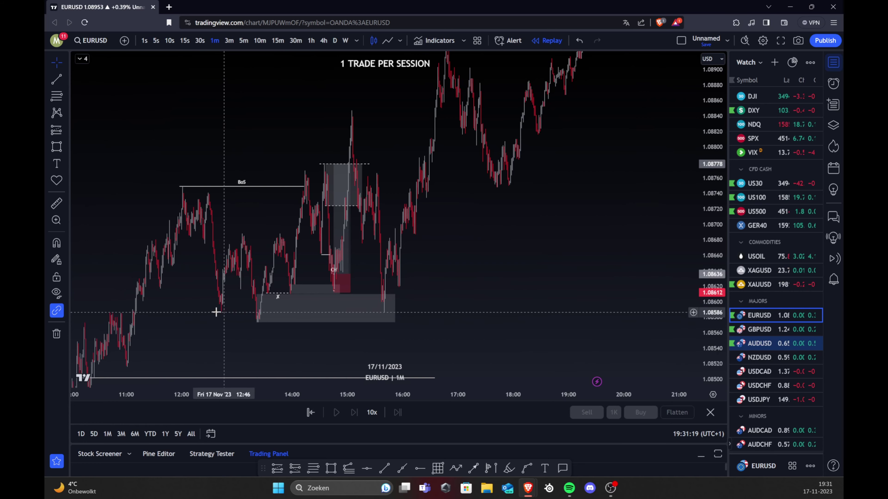
Step: Examine the new demand zone against the smaller grey zone above it and the stopped-out area on the 1-minute chart
left_click_drag(439, 296, 525, 291)
left_click(373, 320)
left_click(630, 297)
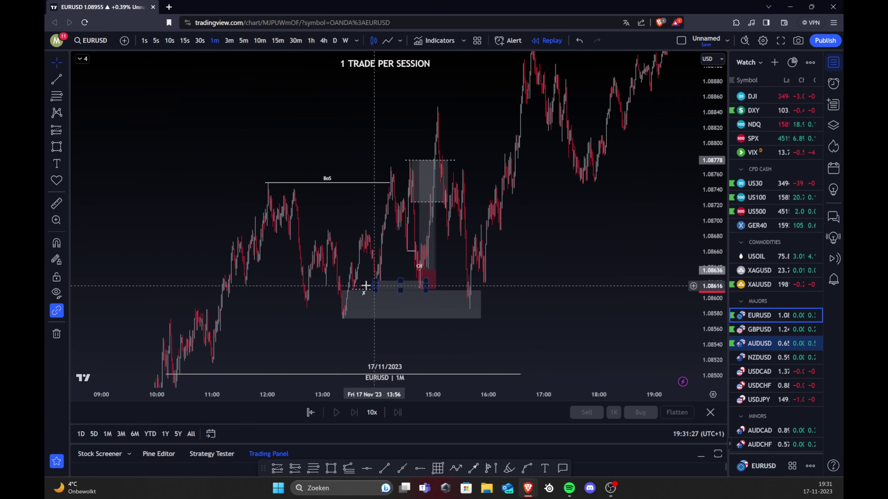
scroll(456, 282, "up", 8)
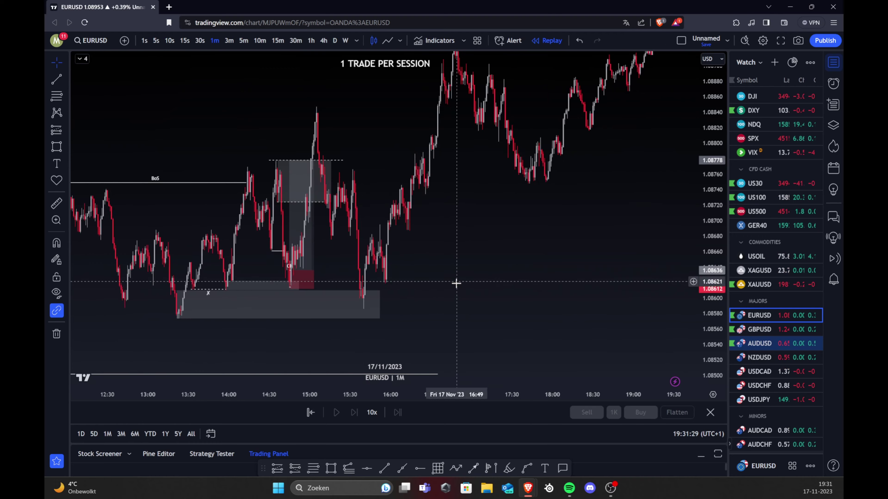
left_click_drag(324, 284, 479, 240)
scroll(476, 239, "up", 1)
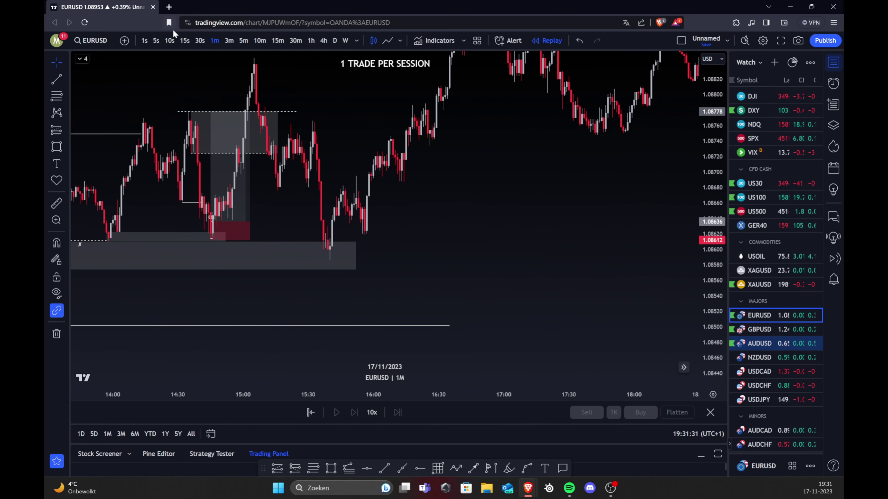
Step: Switch the chart to the 30-second timeframe and examine price's reaction at the lower demand zone around 15:40
left_click(201, 41)
scroll(467, 154, "down", 7)
left_click_drag(470, 249, 514, 245)
scroll(514, 245, "up", 3)
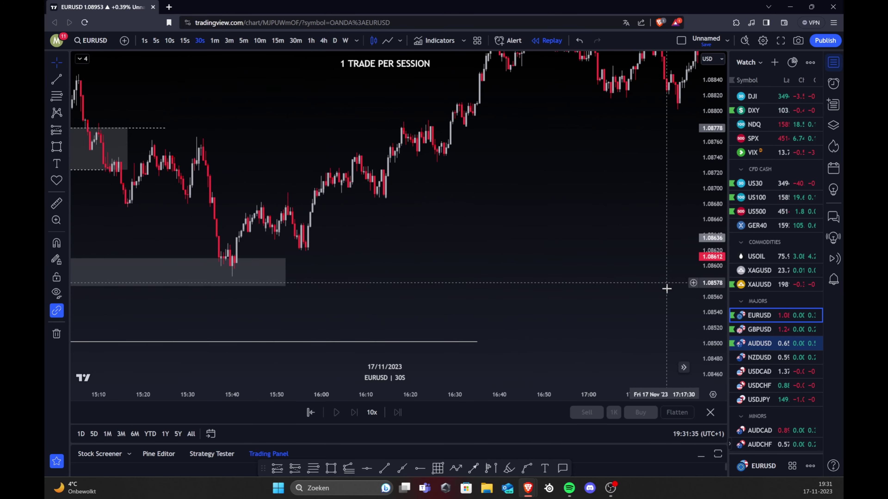
left_click_drag(708, 314, 705, 132)
left_click_drag(619, 211, 697, 202)
scroll(663, 216, "down", 2)
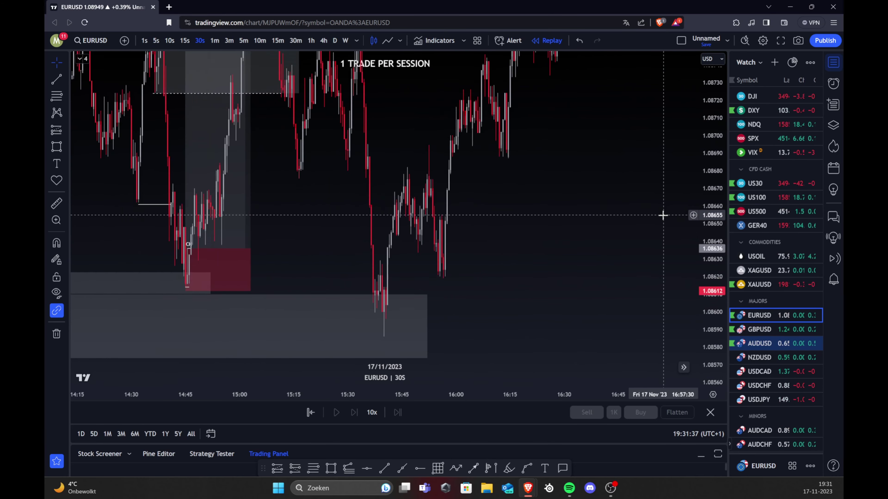
left_click_drag(709, 169, 702, 258)
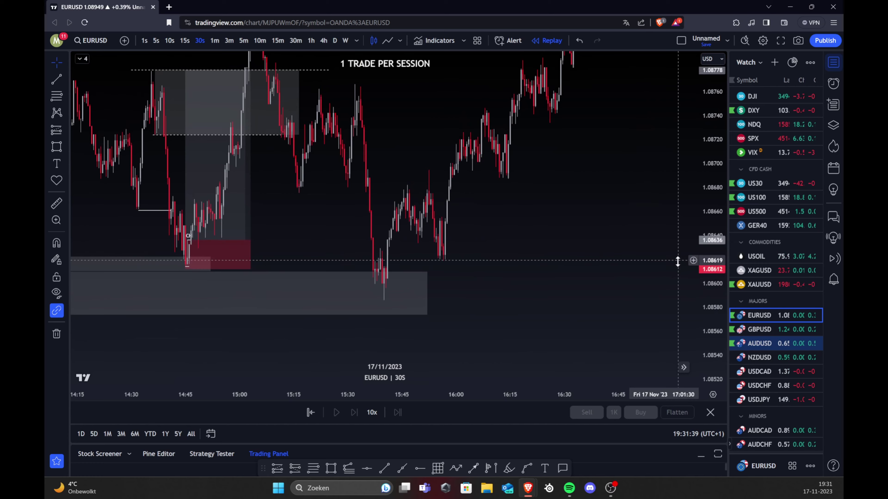
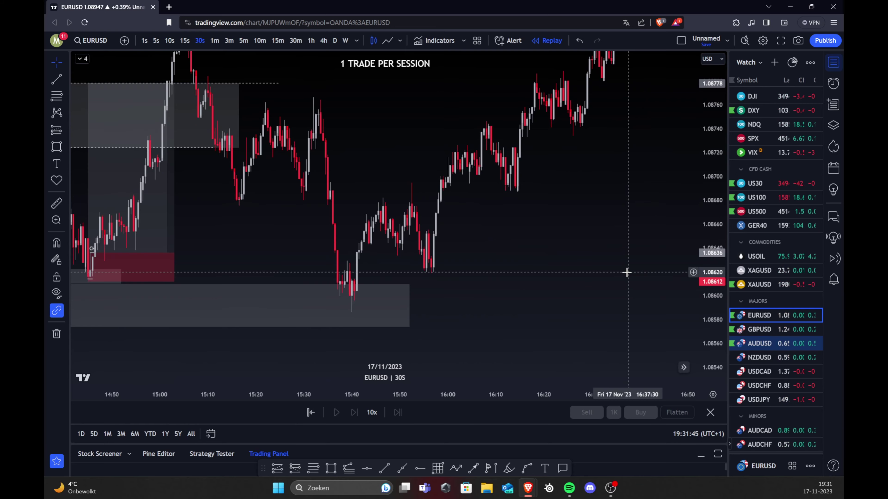
left_click_drag(456, 248, 437, 244)
scroll(446, 234, "down", 4)
left_click_drag(572, 247, 513, 285)
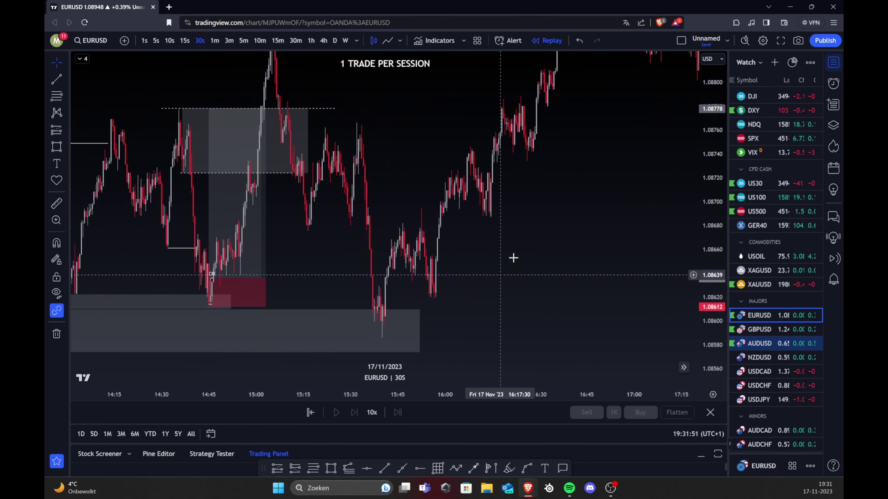
scroll(512, 257, "up", 4)
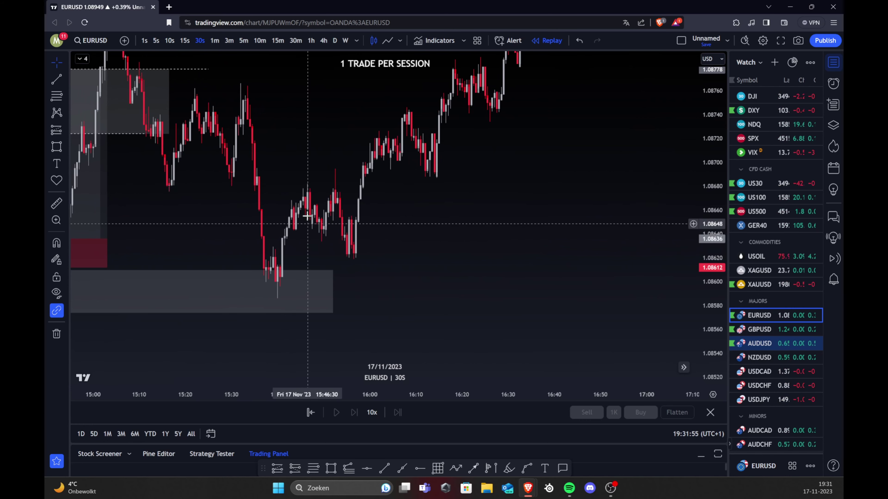
Step: Draw a short horizontal trend line at 1.08695 from the 15:52 swing high to about 15:58
left_click(57, 86)
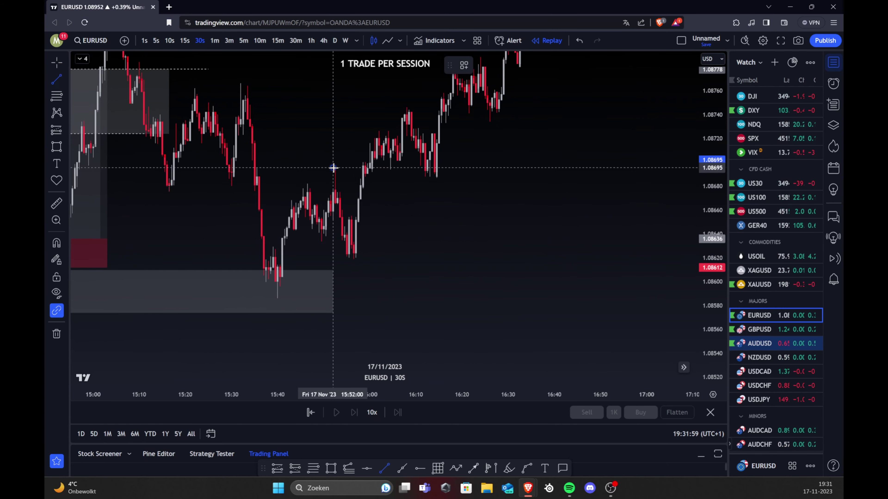
left_click(362, 167)
left_click(462, 349)
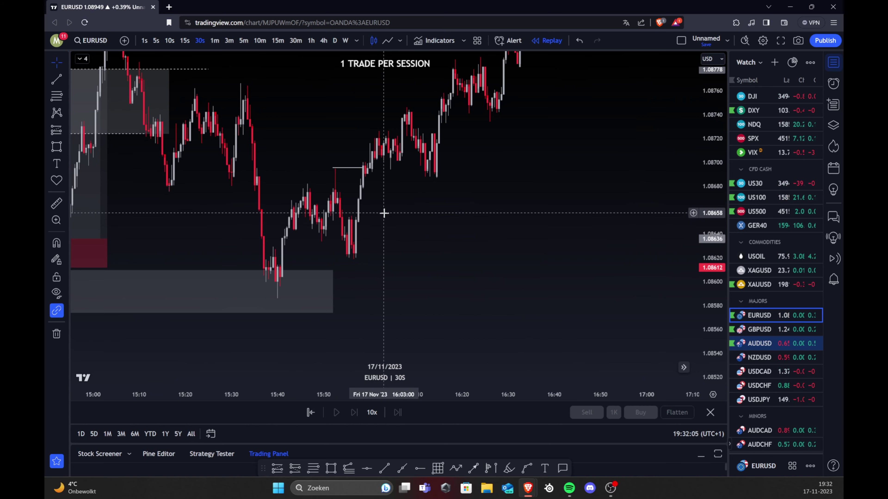
Step: Draw a Fibonacci retracement from the 15:31 high at 1.08768 down to the 15:40 low at about 1.08588
left_click_drag(384, 212, 438, 224)
left_click(57, 95)
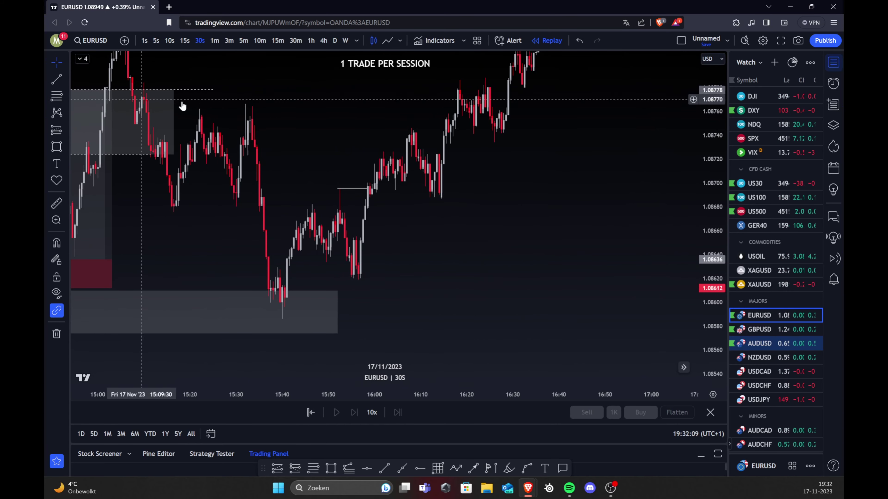
left_click(241, 102)
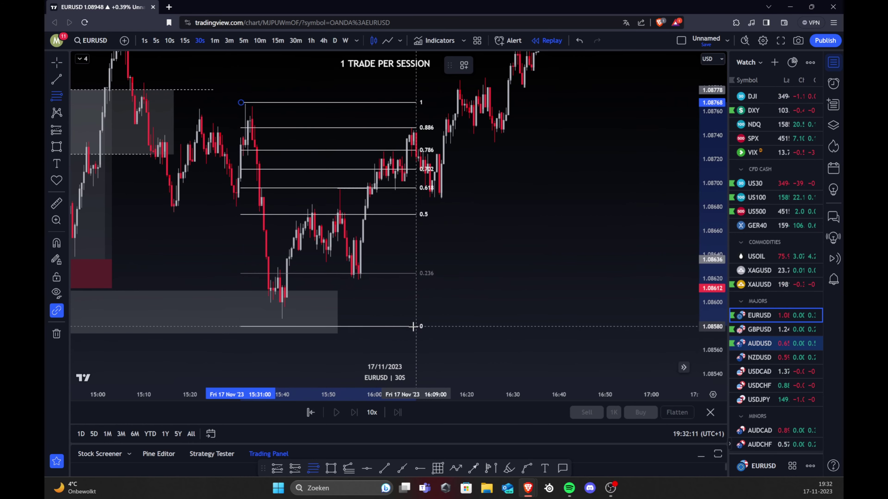
left_click(397, 317)
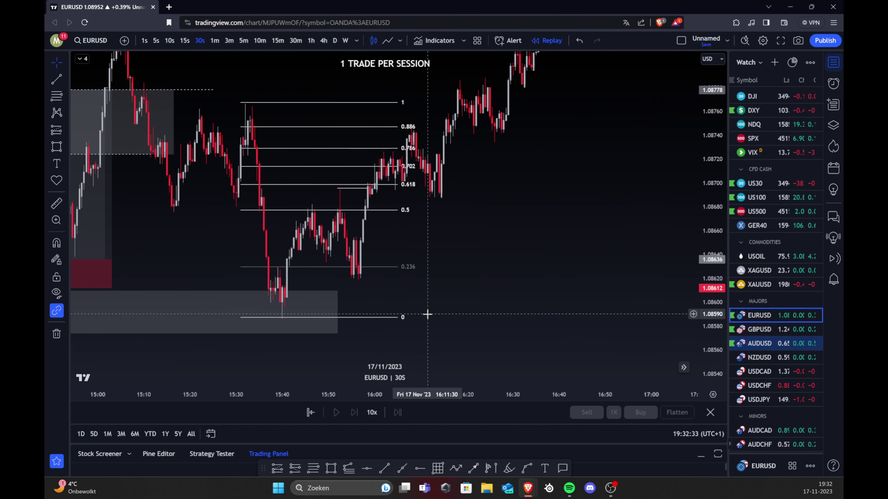
Step: Draw a rectangle from the 0.236 level at 1.08630 to 1.08588, spanning 15:38 to 16:02:30, and delete the Fibonacci retracement
left_click_drag(422, 310, 361, 266)
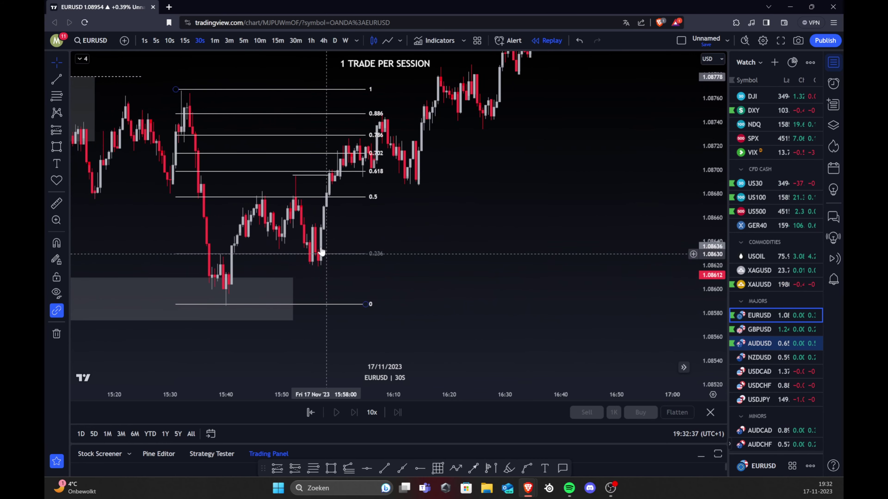
left_click(56, 146)
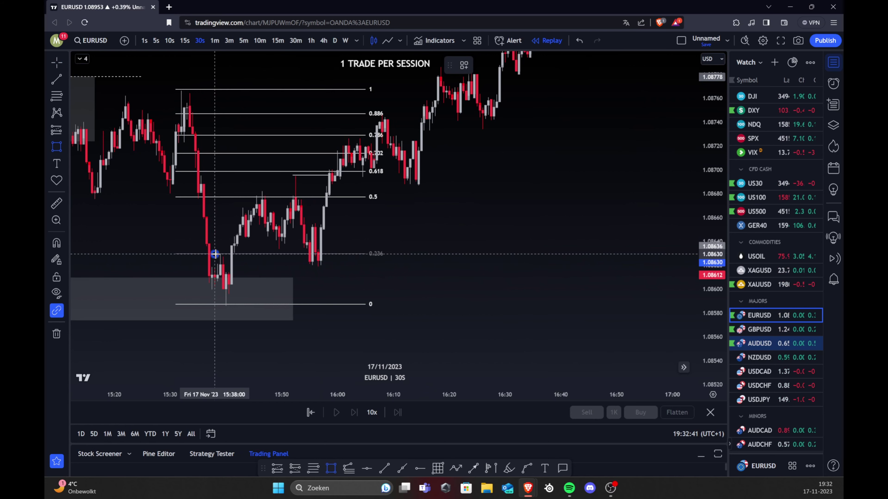
mouse_move(215, 253)
left_mouse_down()
mouse_move(310, 304)
mouse_move(351, 304)
left_mouse_up()
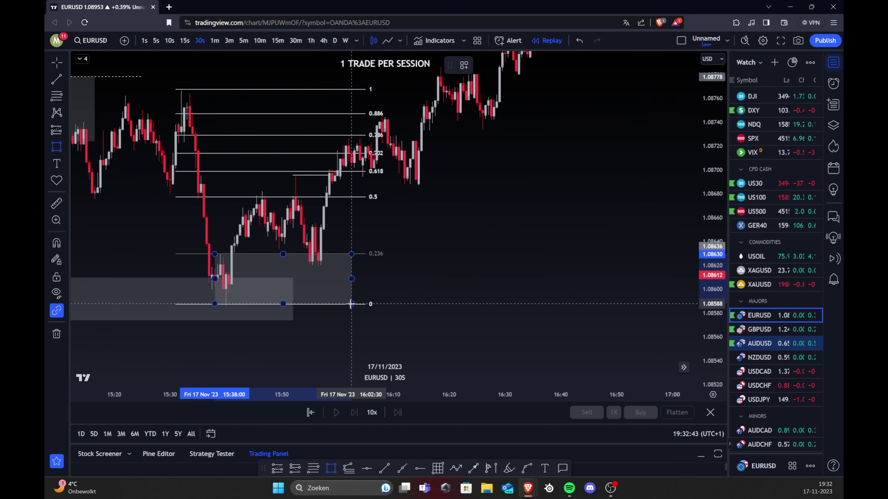
left_click(350, 303)
left_click(390, 309)
left_click(355, 304)
key("Delete")
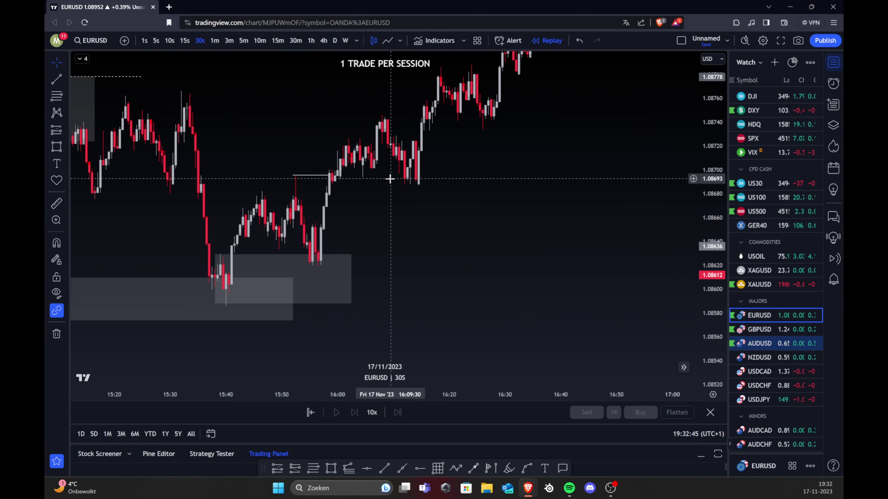
Step: Switch the chart to the 5-second timeframe and examine the retest of the new demand zone around 15:57
left_click_drag(459, 260, 625, 226)
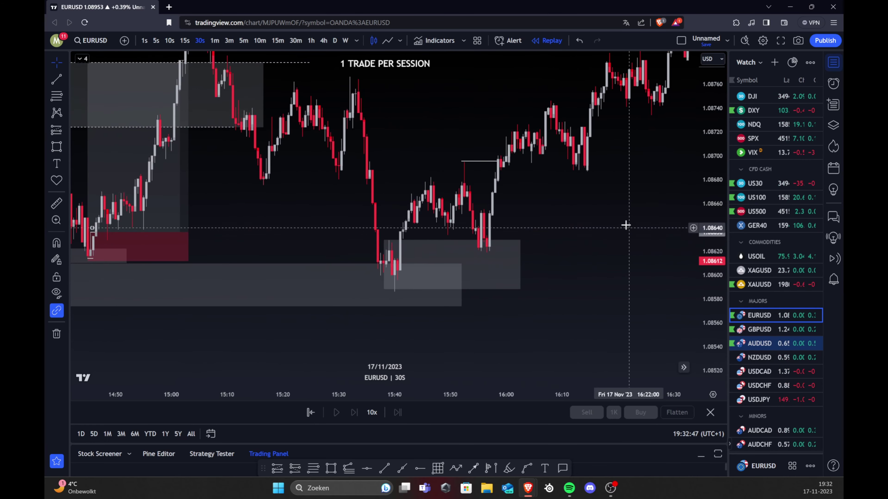
scroll(625, 225, "up", 2)
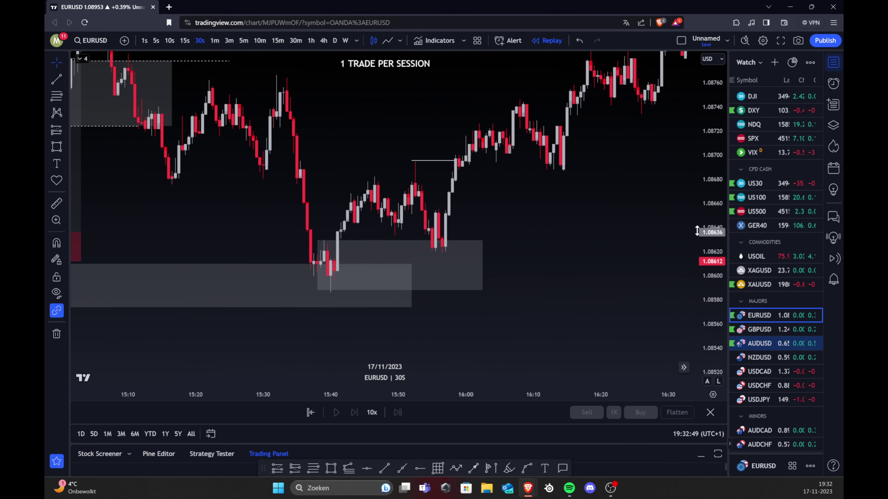
scroll(539, 303, "up", 3)
scroll(539, 303, "down", 2)
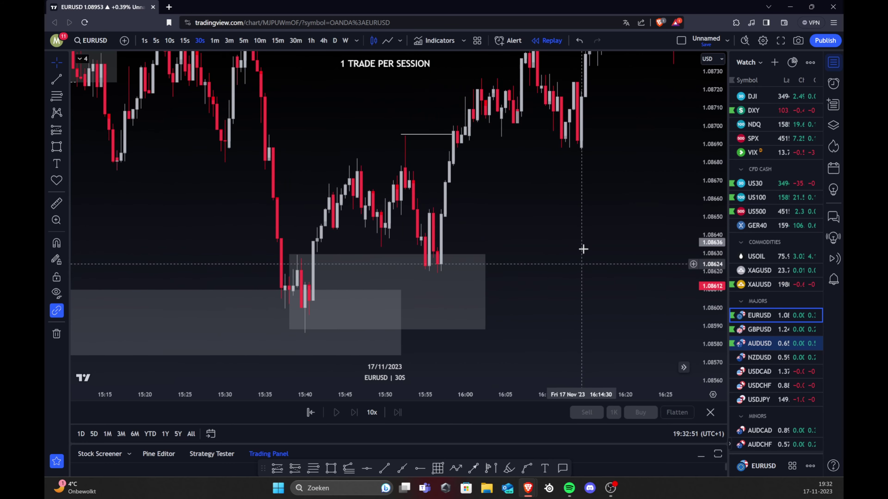
left_click_drag(575, 244, 550, 260)
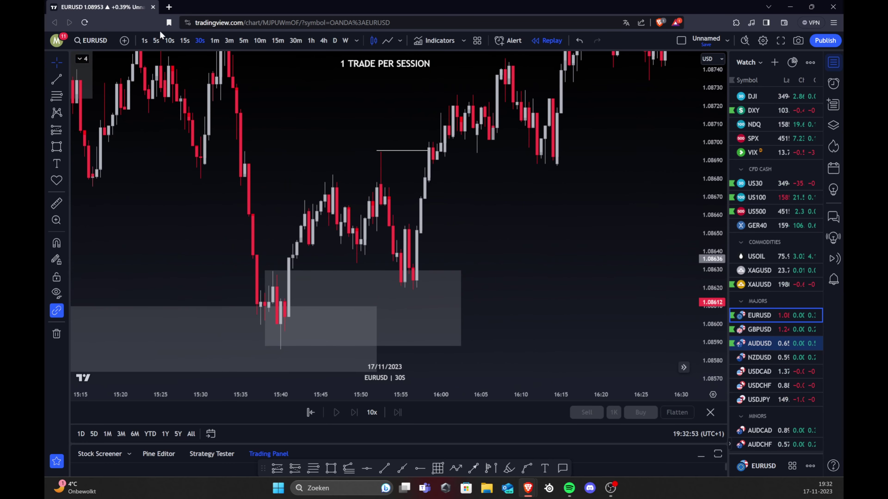
left_click(156, 41)
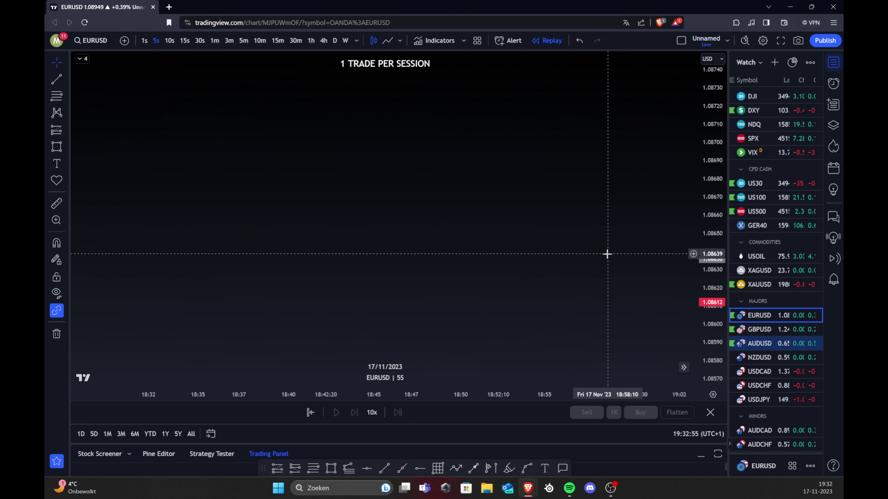
scroll(577, 272, "down", 10)
left_click_drag(225, 288, 643, 297)
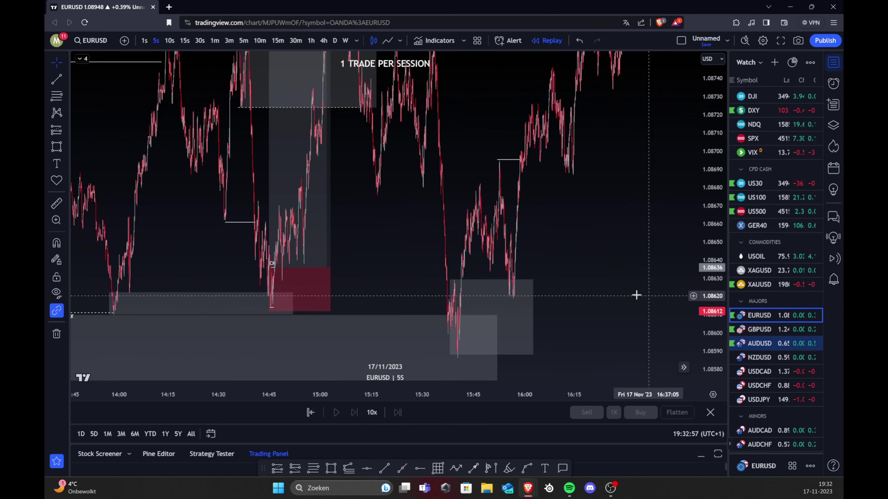
scroll(545, 291, "up", 5)
scroll(545, 291, "up", 3)
left_click_drag(359, 268, 615, 275)
scroll(519, 284, "up", 8)
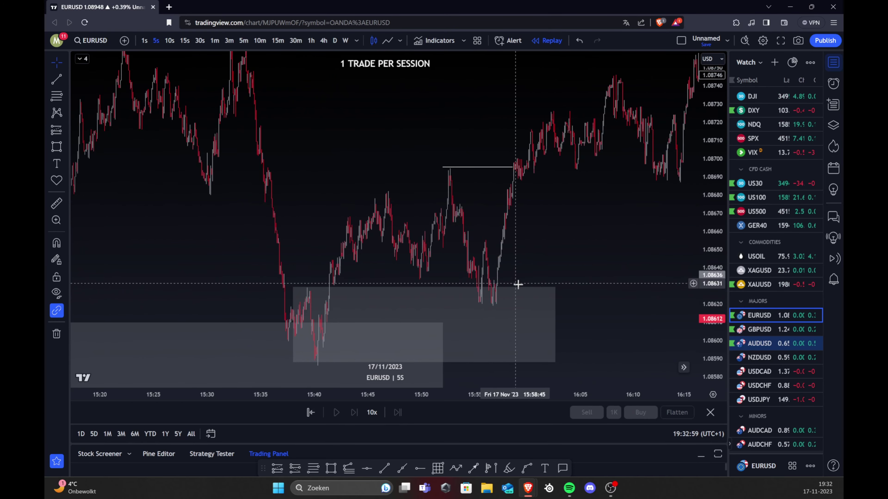
left_click_drag(527, 294, 538, 249)
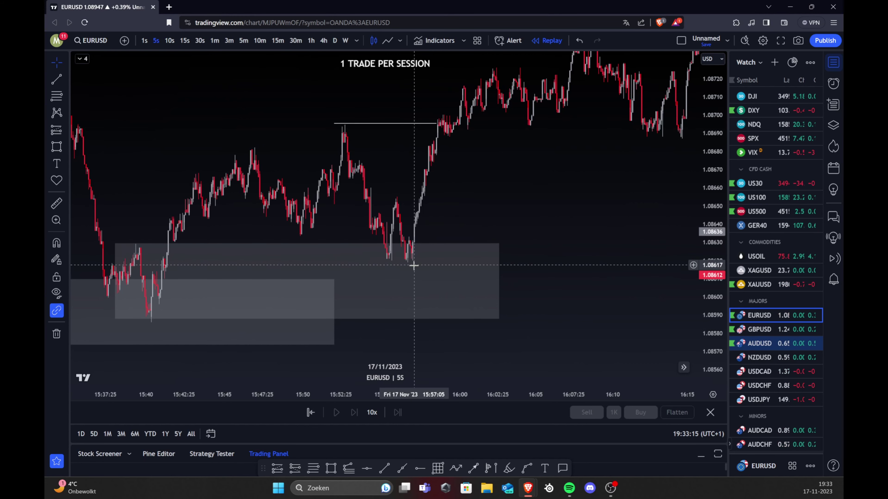
Step: Examine the retest of the demand zone around 15:57 on the 5-second chart, comparing it with the first long trade's setup
left_click_drag(462, 204, 451, 221)
scroll(452, 206, "down", 4)
scroll(562, 152, "up", 3)
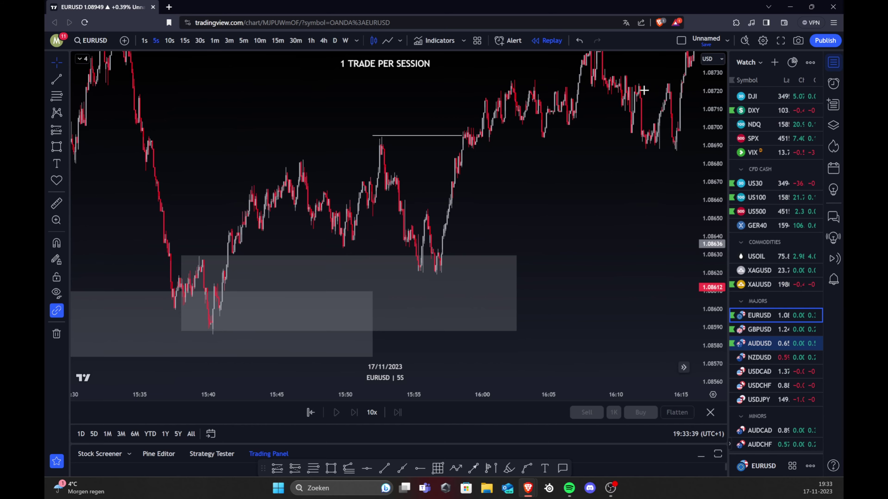
scroll(558, 275, "down", 5)
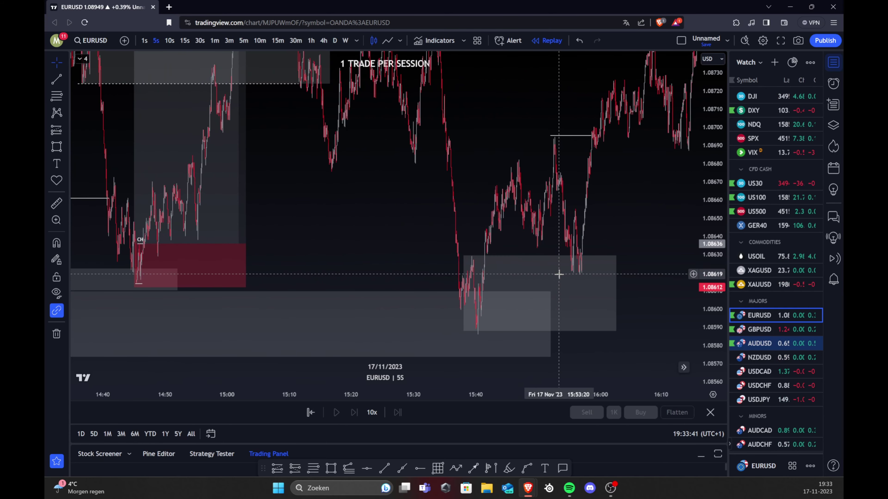
scroll(559, 274, "up", 5)
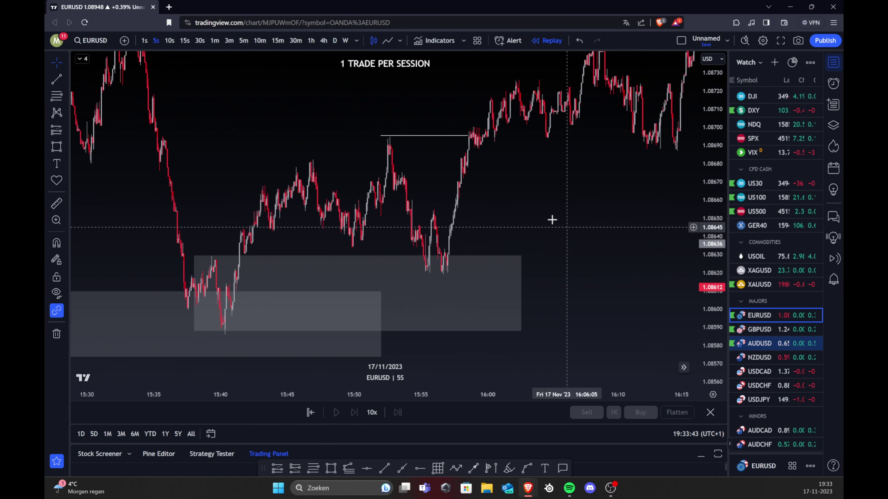
scroll(549, 209, "down", 2)
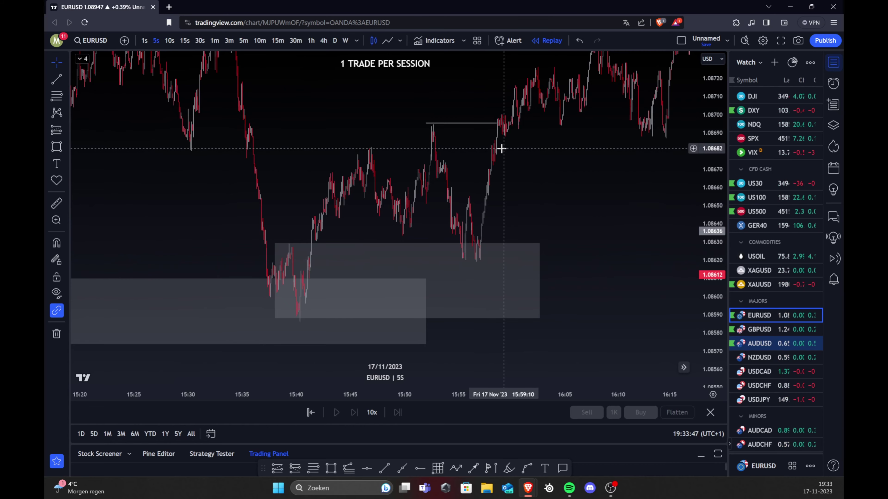
left_click_drag(595, 287, 578, 283)
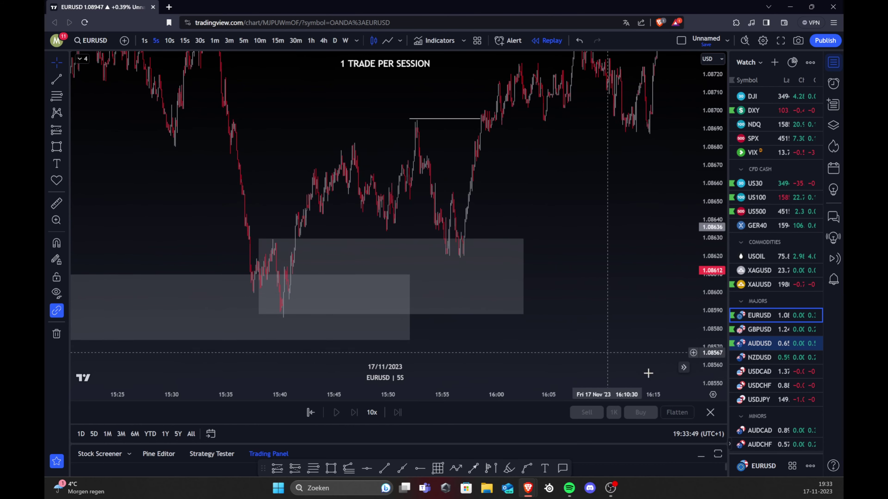
Step: Exit bar replay and show the wider price action around the second setup on the 5-second chart
left_click(713, 417)
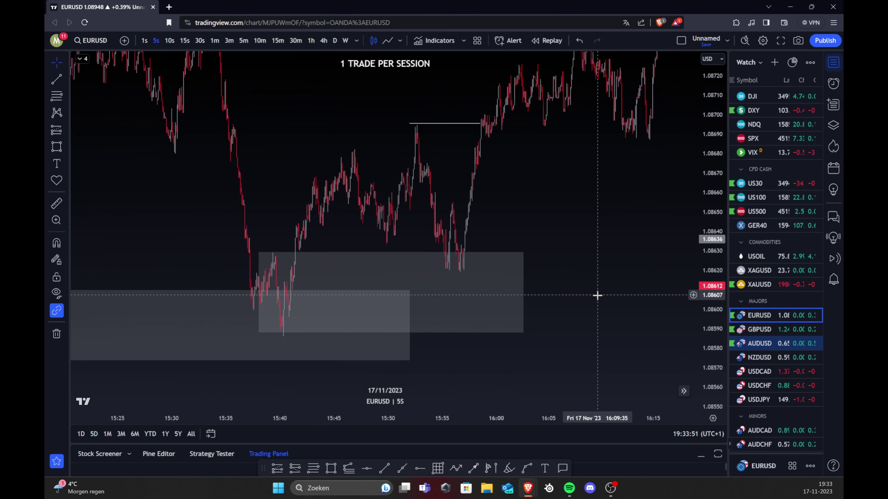
scroll(625, 308, "down", 5)
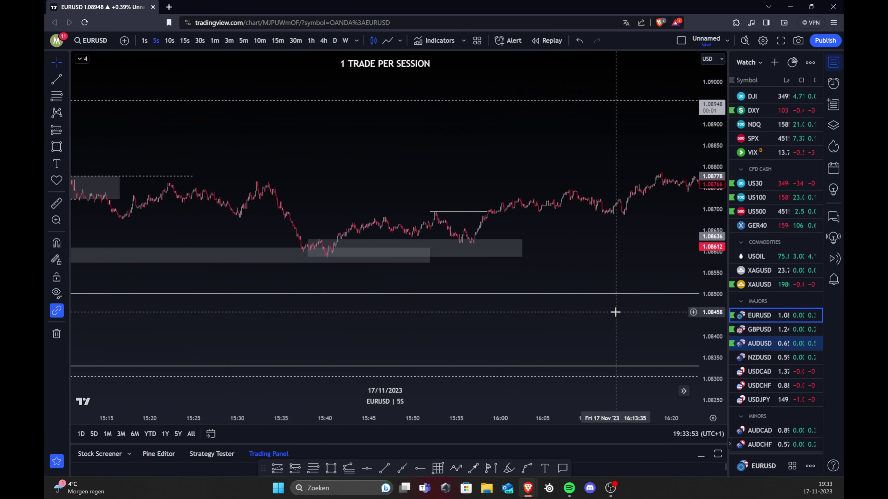
Step: Undo the accidental shift of the horizontal line near 1.08500 and review the session from the first long trade to the rally after 16:00
left_click_drag(616, 293, 490, 313)
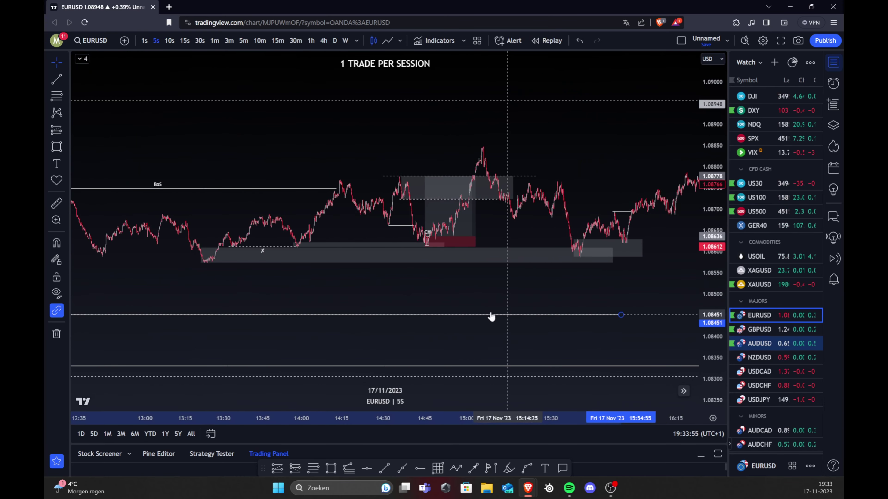
left_click(580, 41)
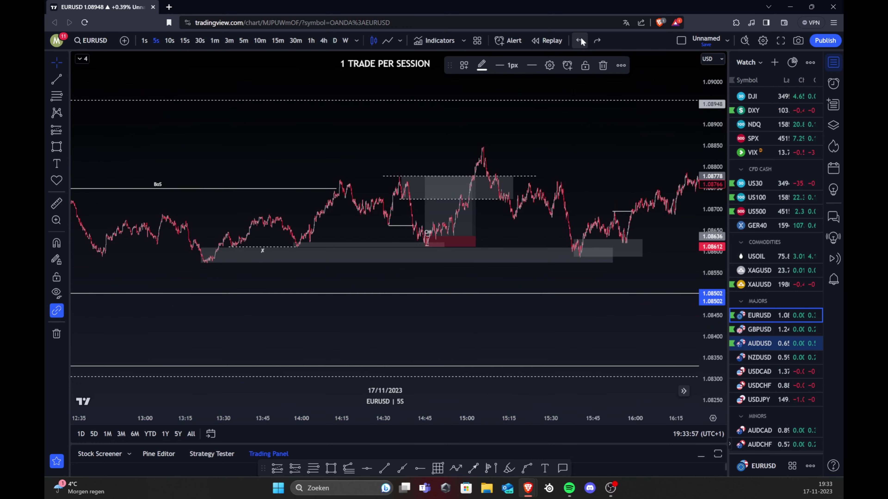
left_click_drag(653, 232, 612, 263)
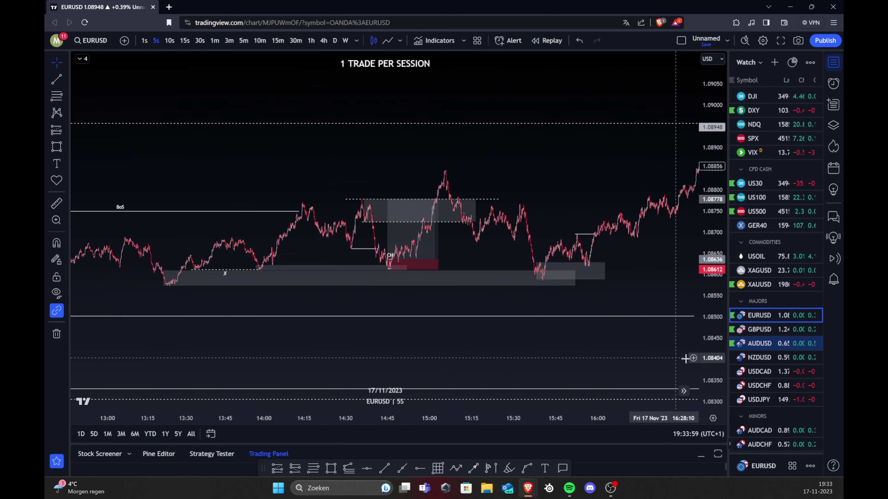
left_click_drag(715, 393, 714, 355)
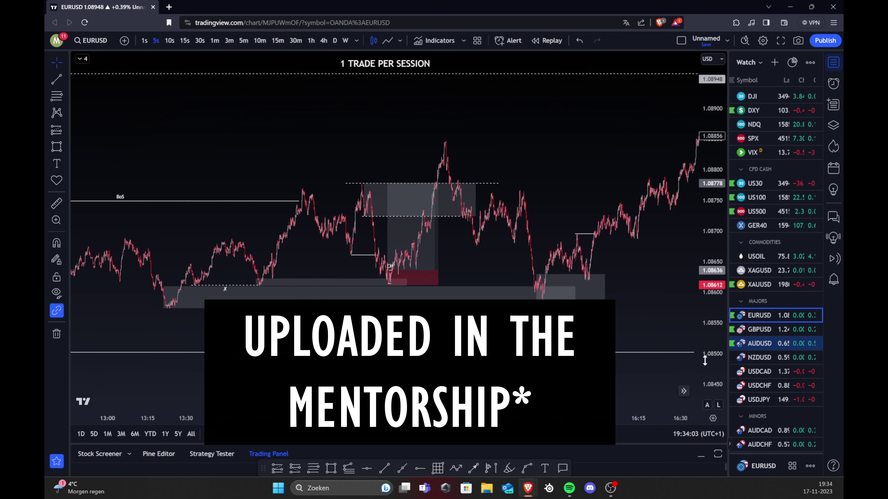